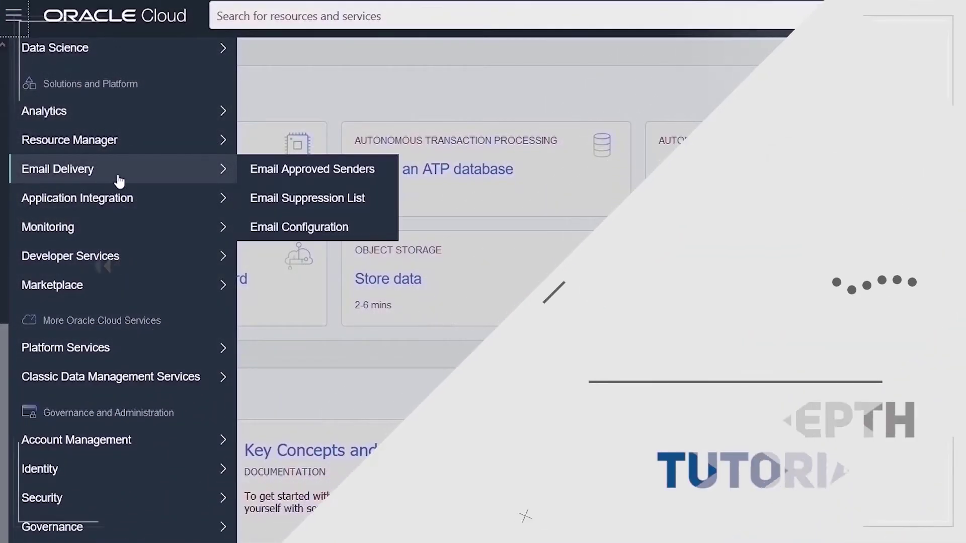
scroll(118, 182, up, 2)
scroll(118, 182, up, 1)
scroll(121, 181, up, 1)
scroll(128, 182, up, 2)
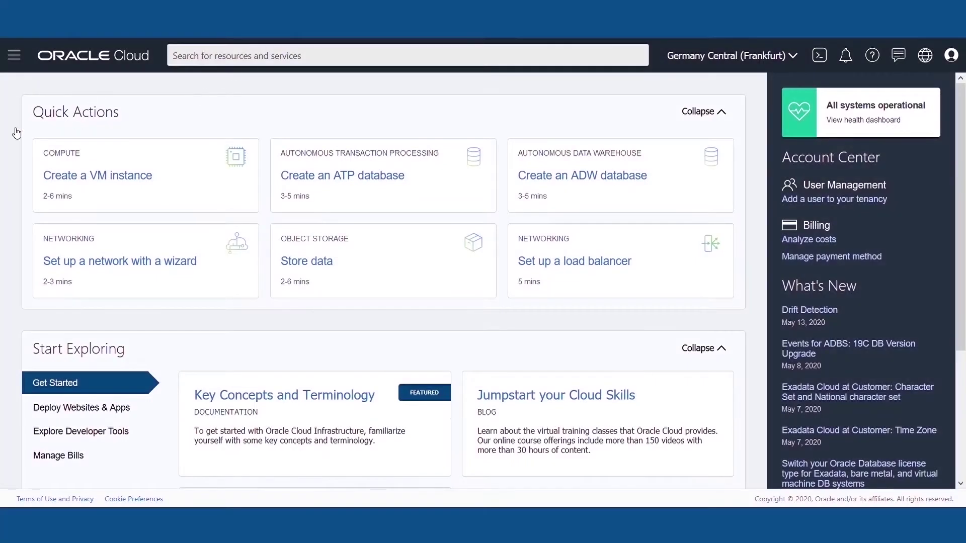
- Create compartment DS_Compartment with the description 'Data Science Compartment'
click(15, 55)
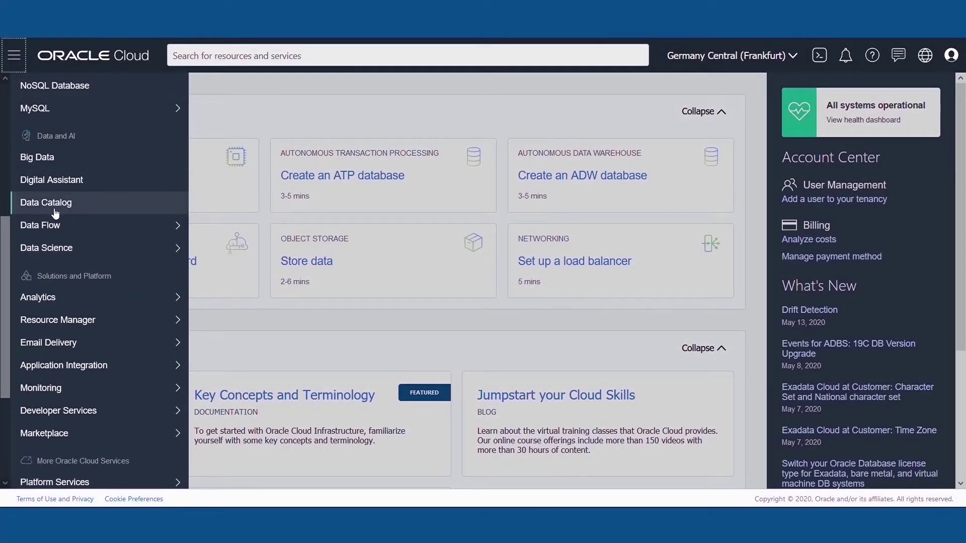
scroll(68, 244, down, 2)
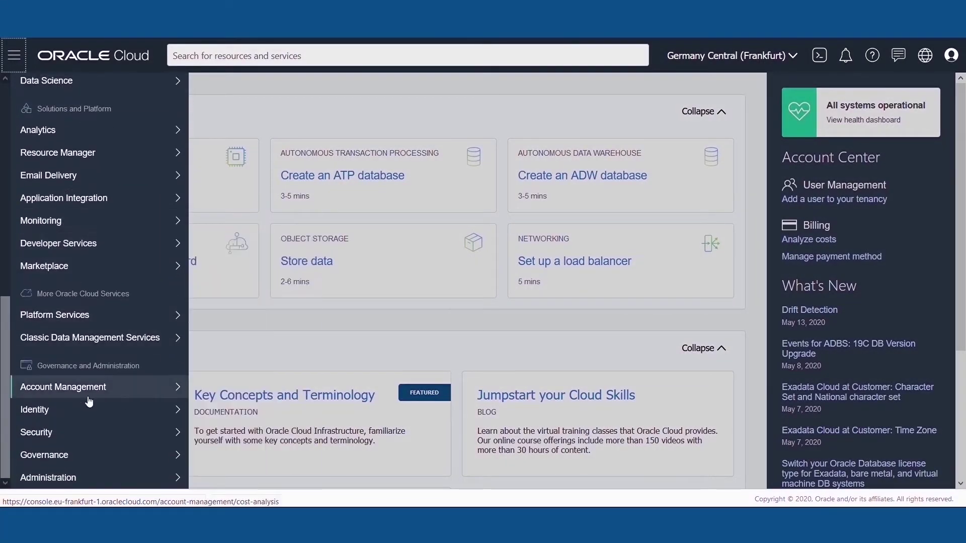
mouse_move(98, 409)
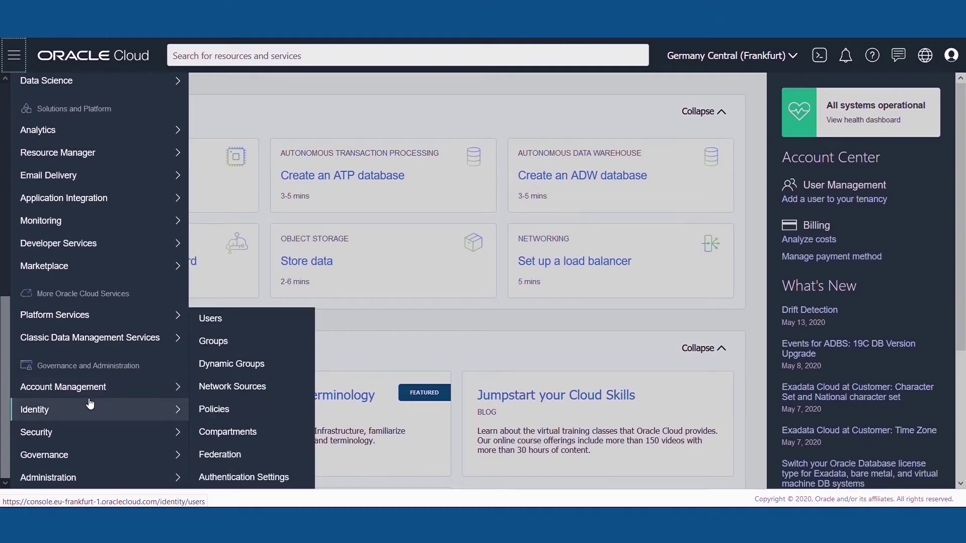
click(220, 432)
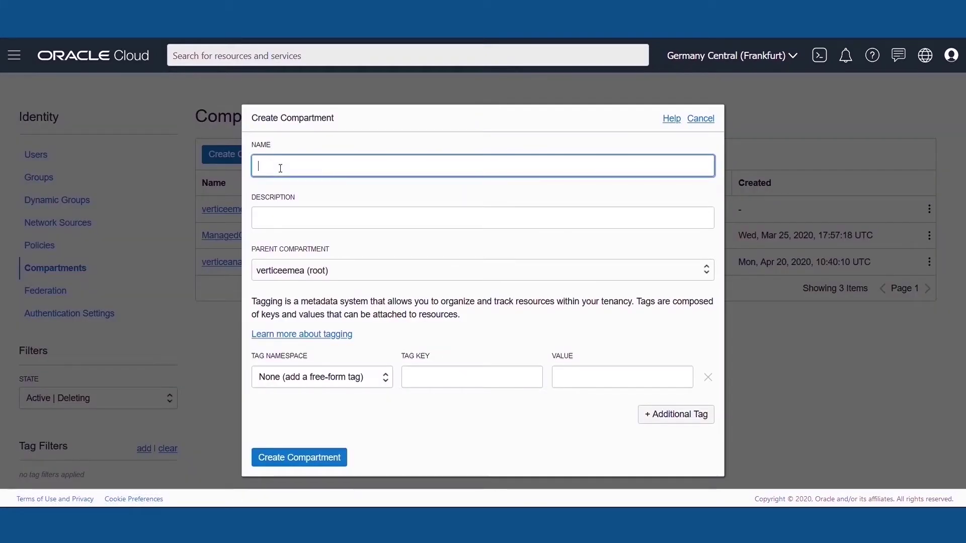
text(DS_Compartment)
click(297, 224)
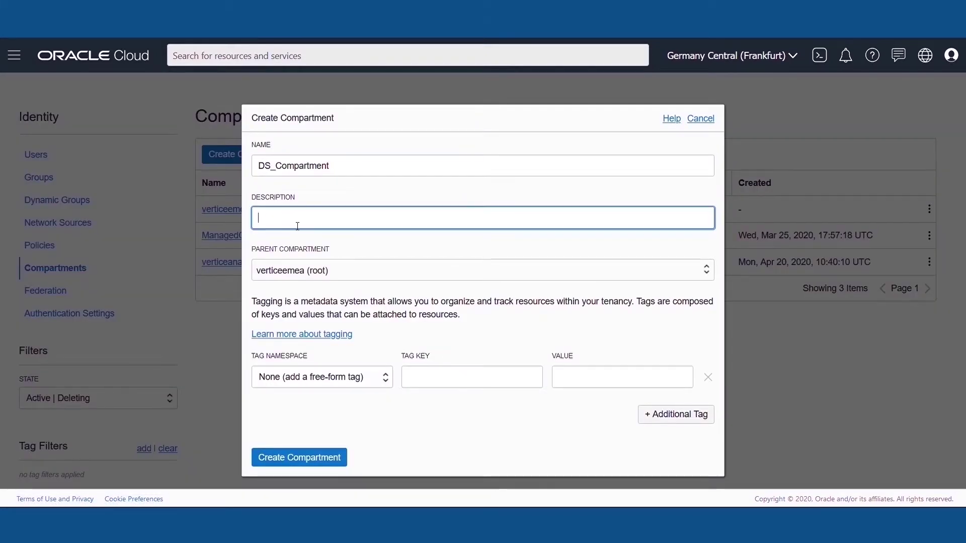
text(Data Science Compartment)
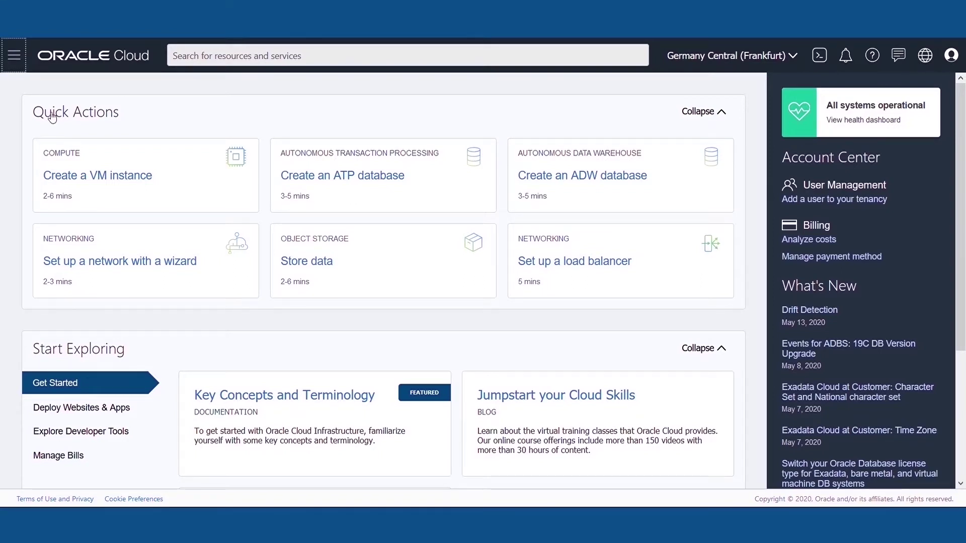
- Set up DS_VCN in the VCN Wizard with internet connectivity and review it
click(14, 55)
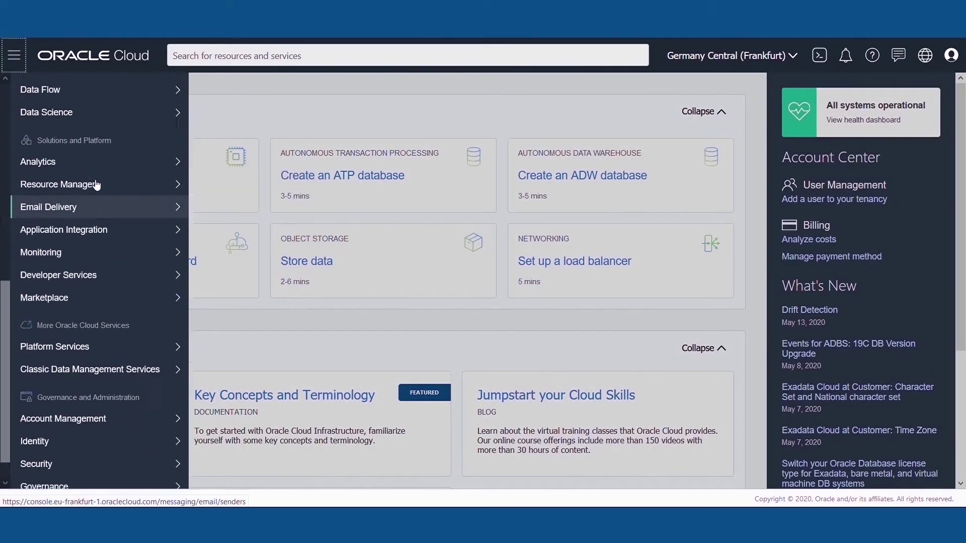
scroll(97, 184, up, 2)
scroll(98, 186, up, 2)
scroll(104, 186, up, 2)
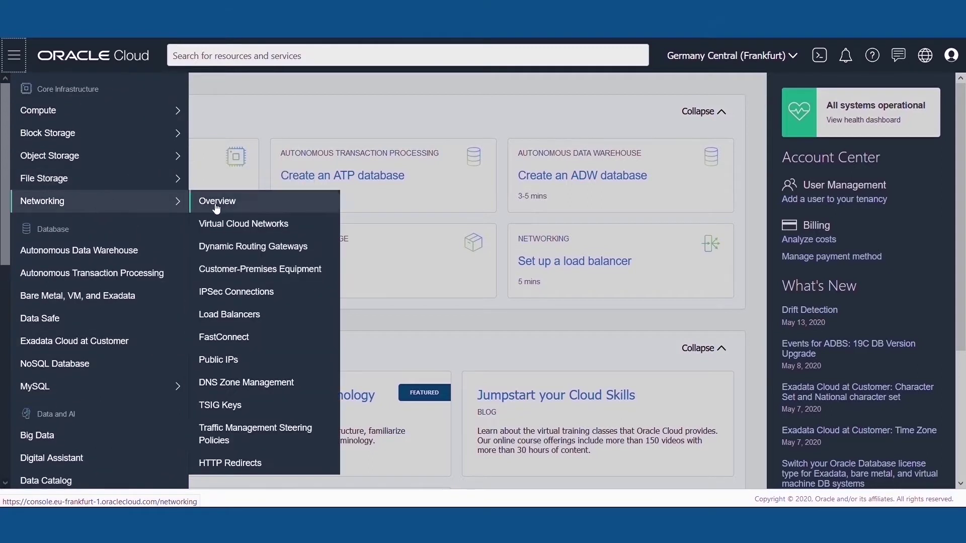
mouse_move(43, 201)
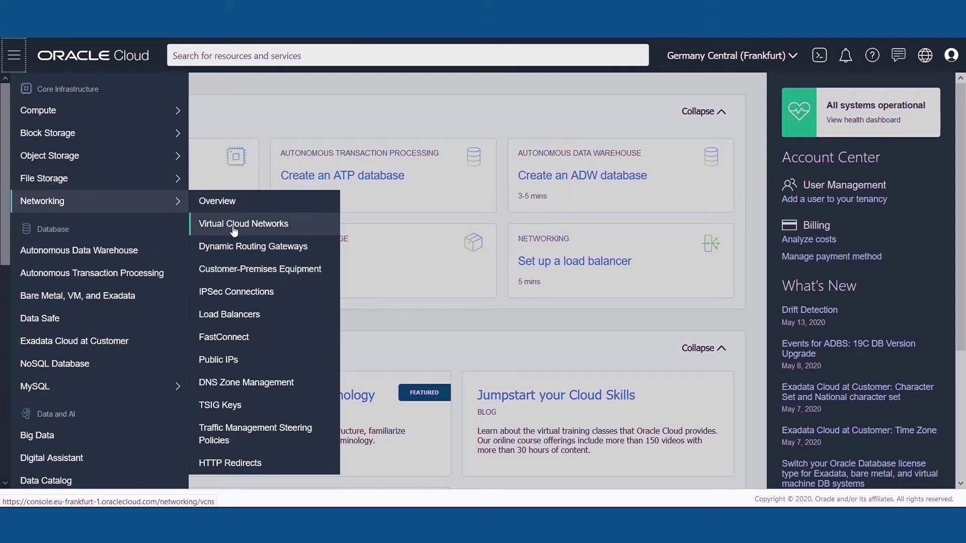
click(234, 228)
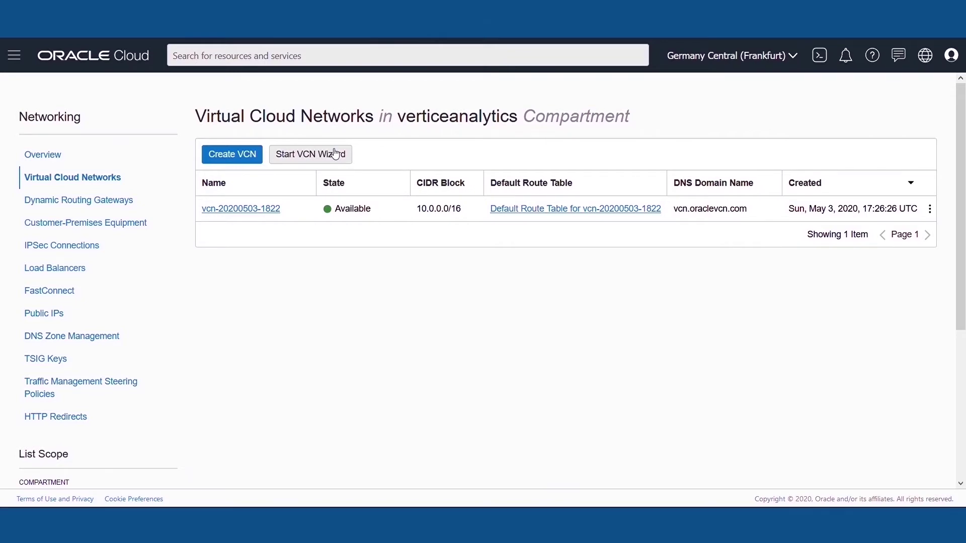
click(336, 154)
click(311, 404)
text(DS_VCN)
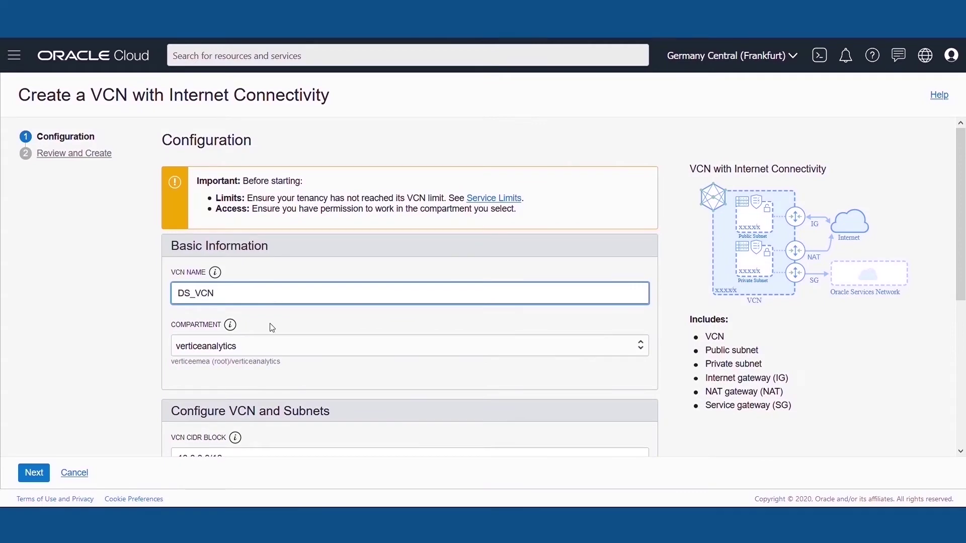
scroll(273, 302, down, 4)
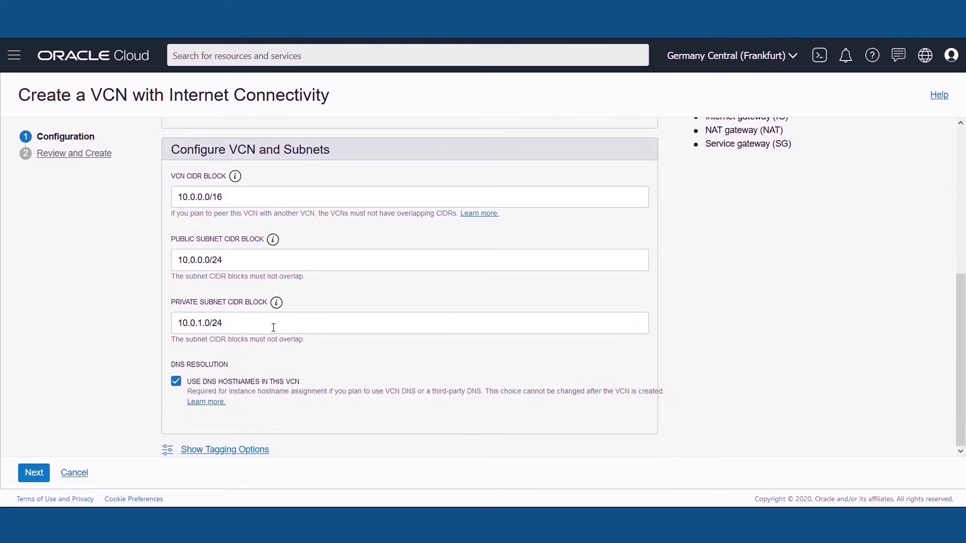
click(35, 473)
scroll(200, 322, down, 2)
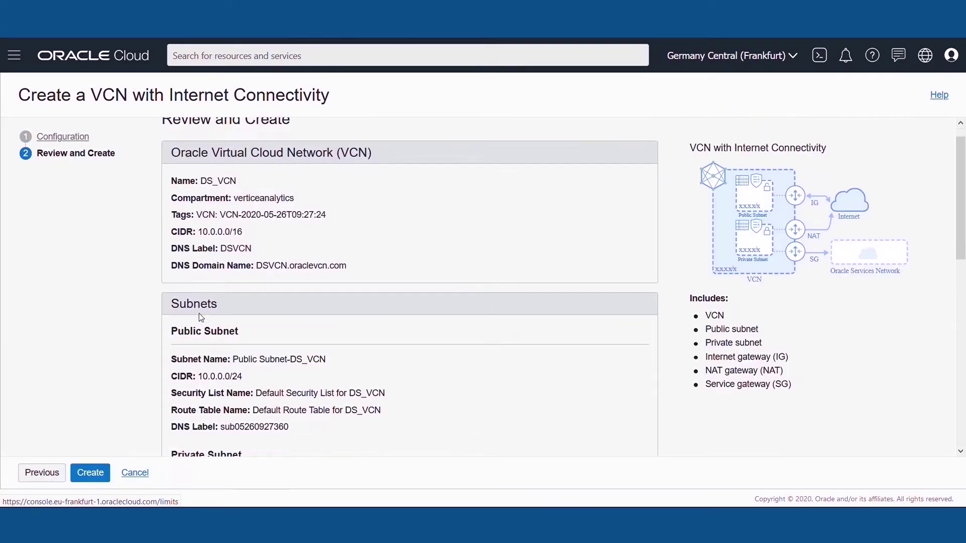
scroll(199, 321, down, 5)
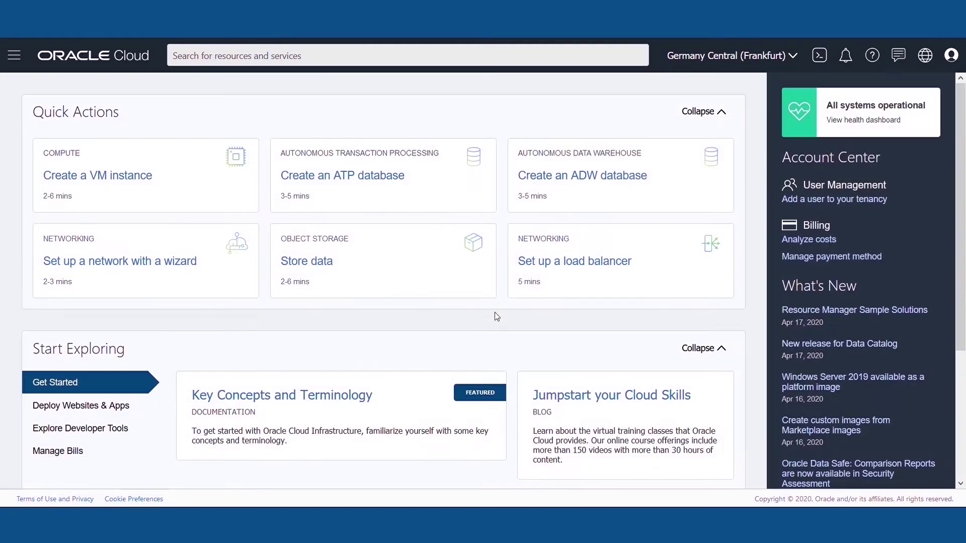
- Create the identity group DS_Users with the description 'DS Users'
click(14, 56)
mouse_move(35, 410)
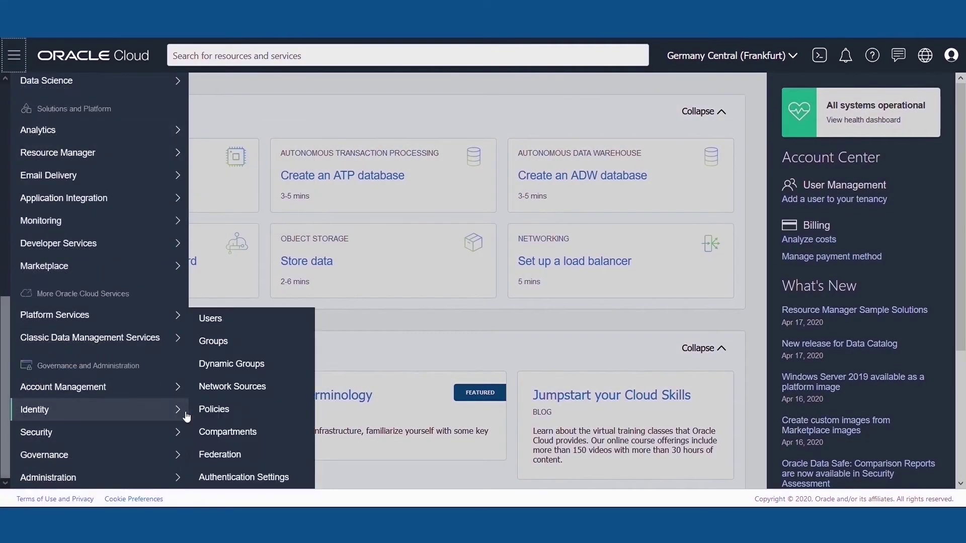
click(214, 341)
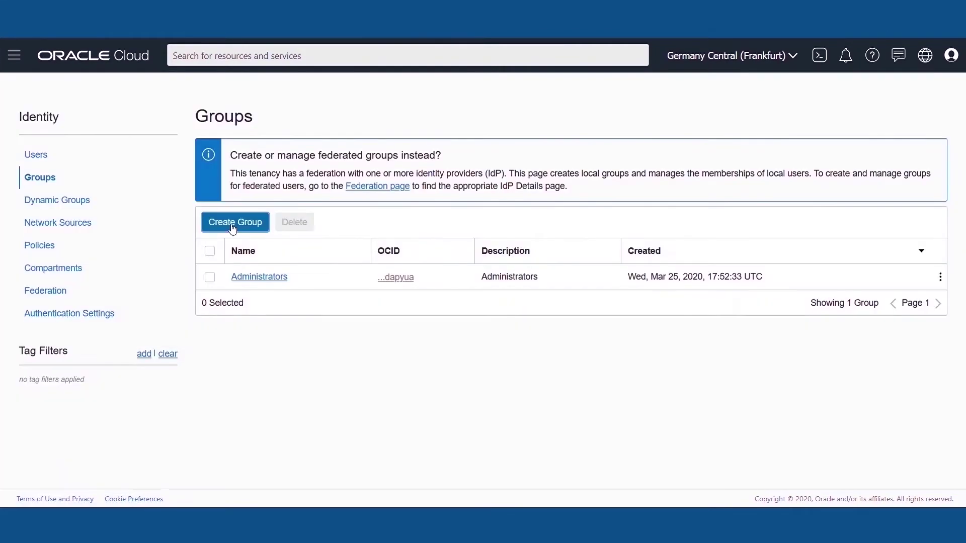
click(228, 224)
click(270, 218)
text(DS Users)
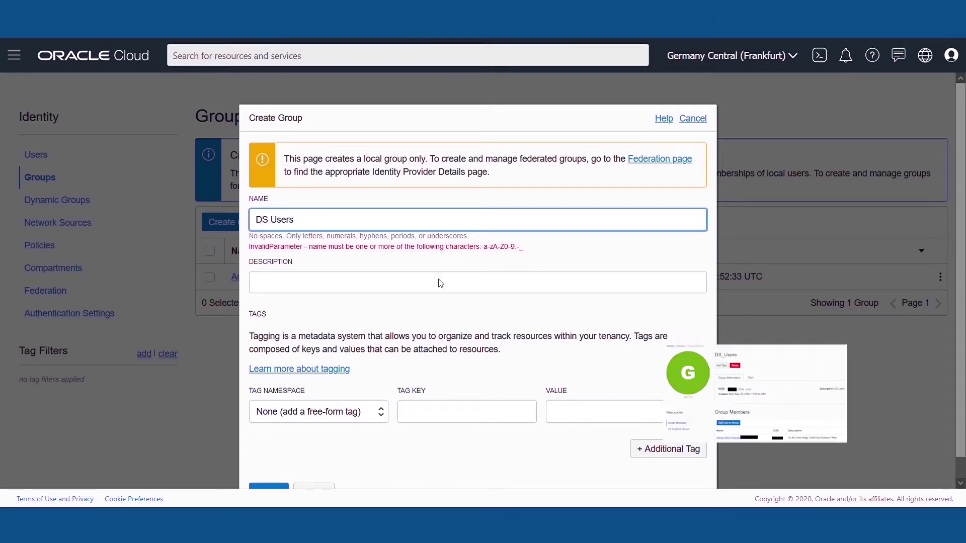
key(BackSpace)
key(BackSpace)
key(BackSpace)
text(_Users)
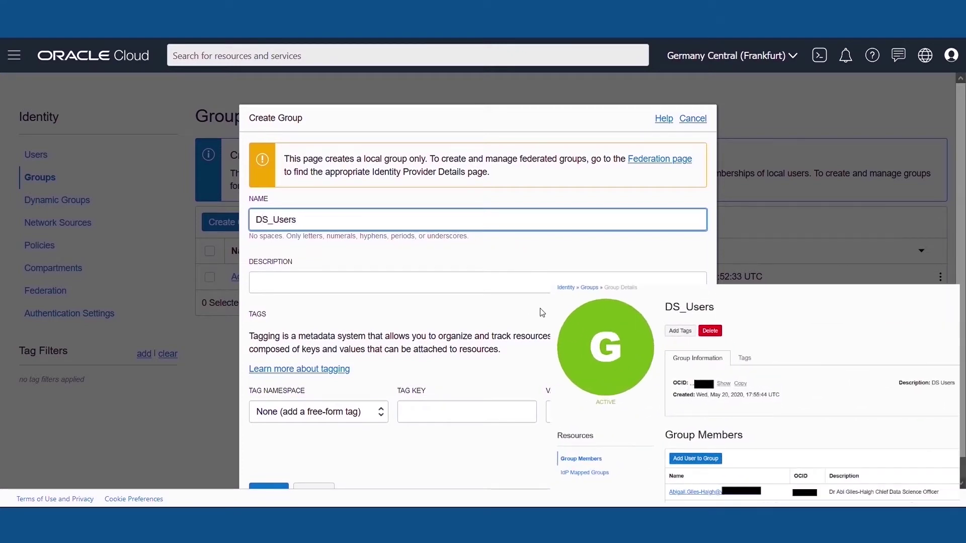
click(430, 292)
text(DS Users)
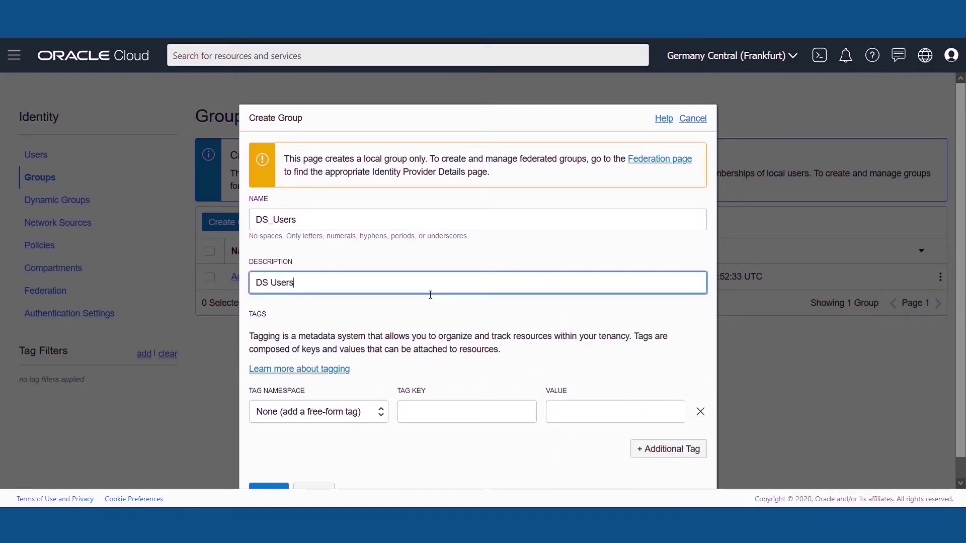
scroll(430, 294, down, 1)
click(275, 469)
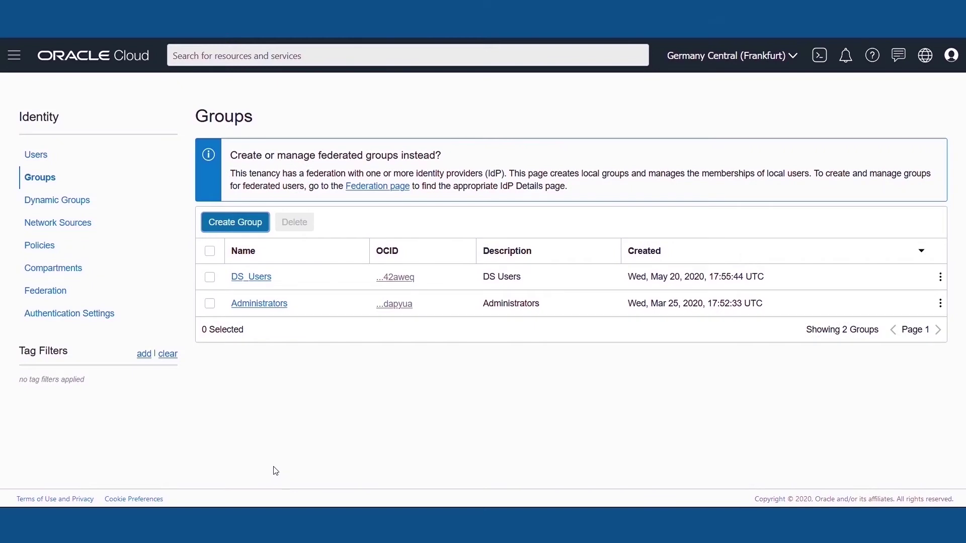
- Show the Groups list of the OracleIdentityCloudService federation provider
click(114, 296)
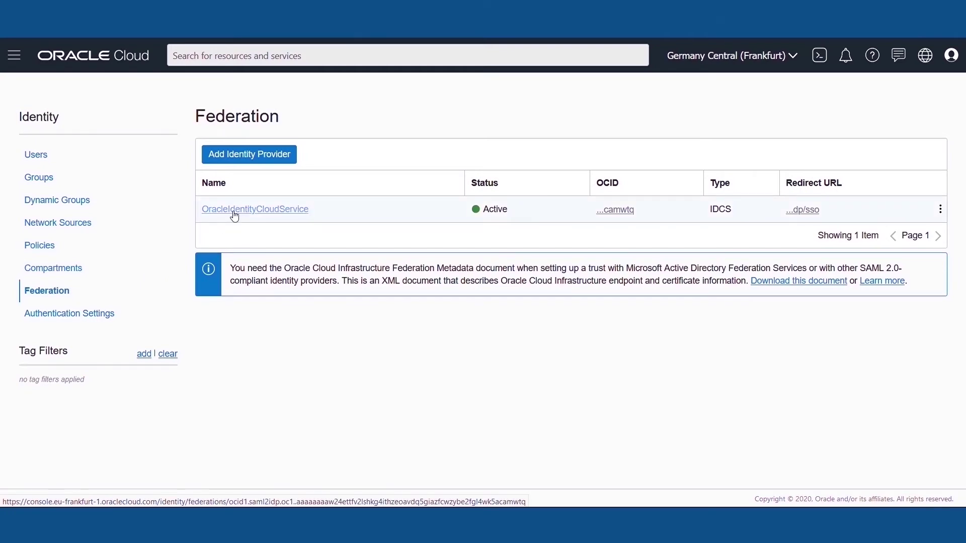
click(234, 212)
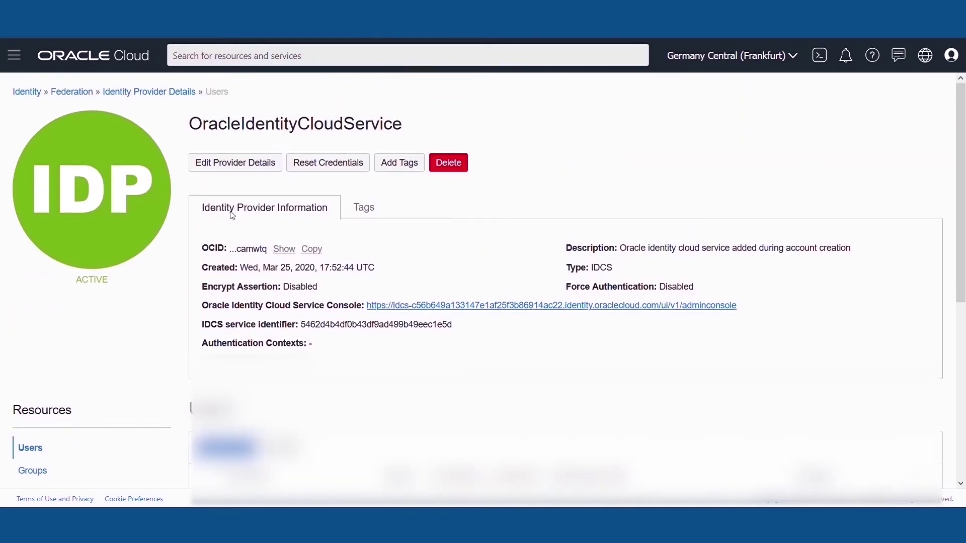
scroll(231, 215, down, 5)
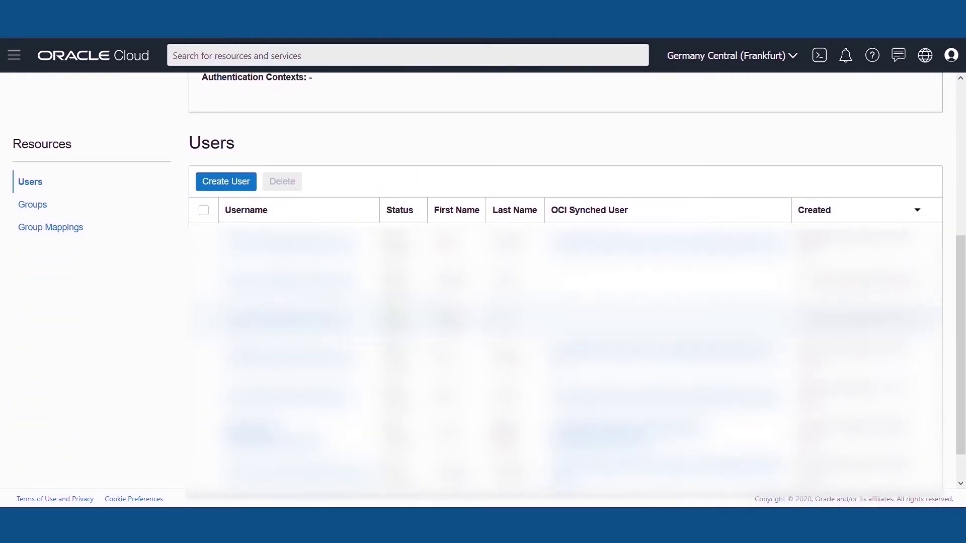
click(37, 205)
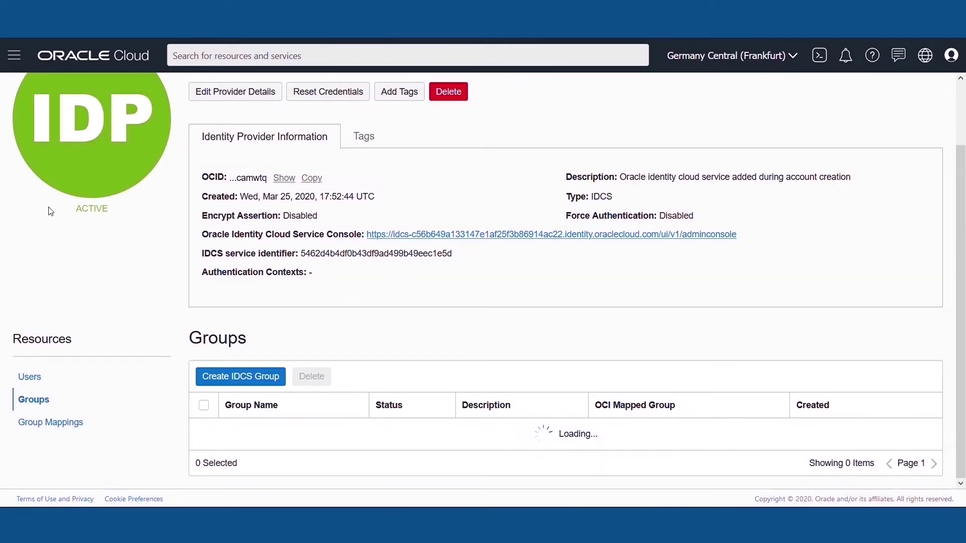
scroll(202, 212, down, 1)
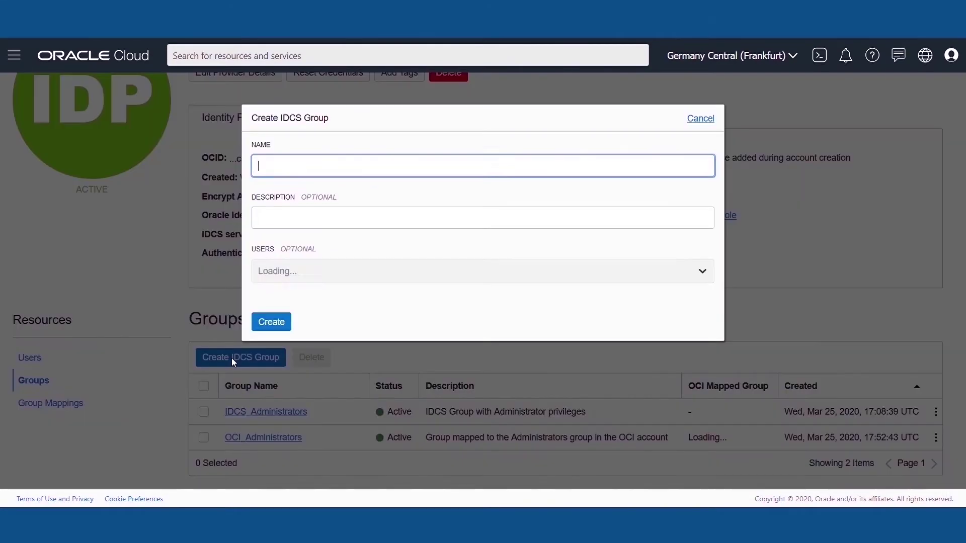
- Draft IDCS group DS_Users described 'DS', then close the form without creating it
click(231, 358)
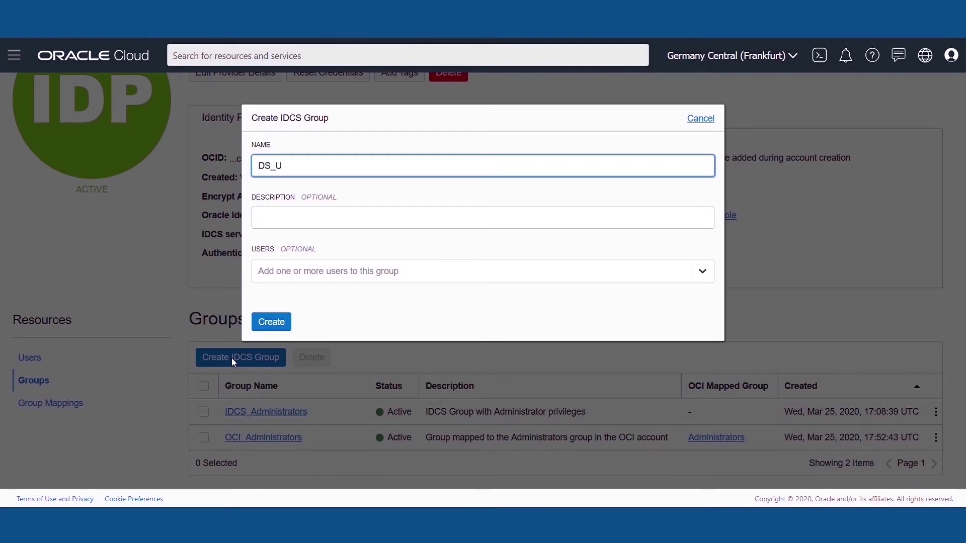
click(357, 226)
text(DS)
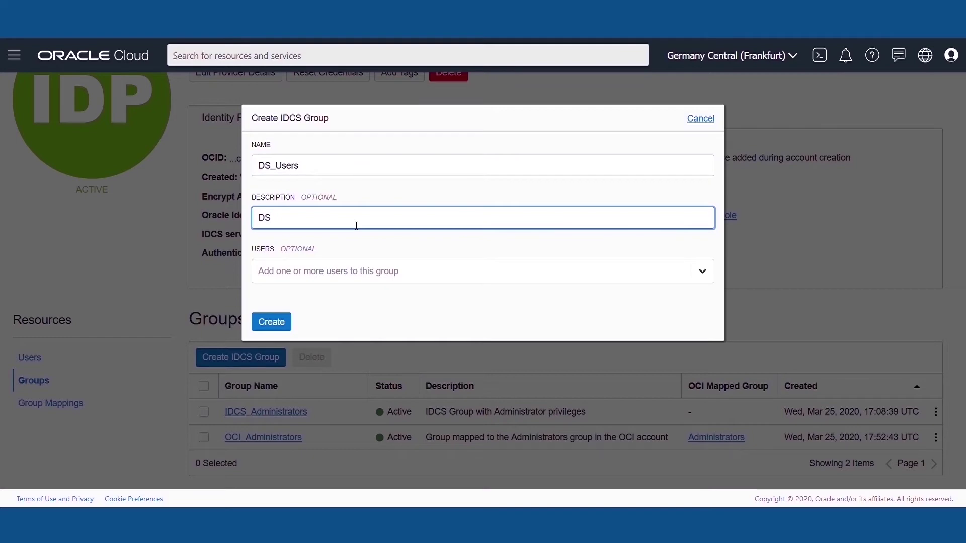
click(702, 118)
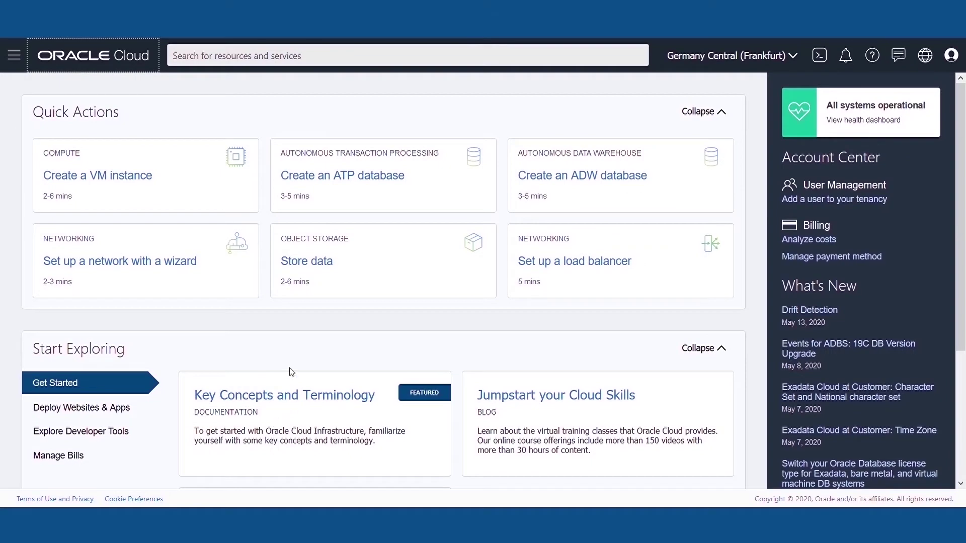
- Navigate to Identity > Policies from the console menu
click(14, 55)
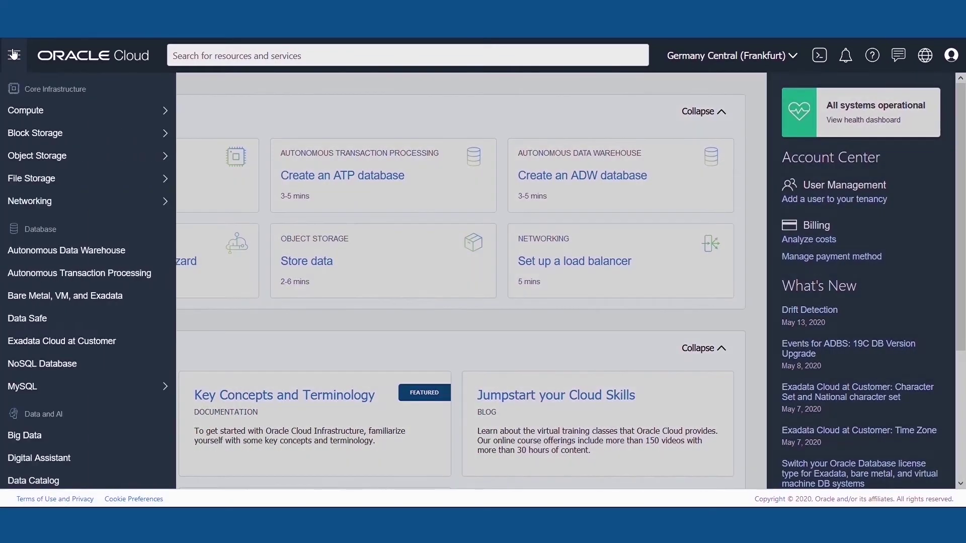
scroll(65, 183, down, 2)
scroll(73, 228, down, 3)
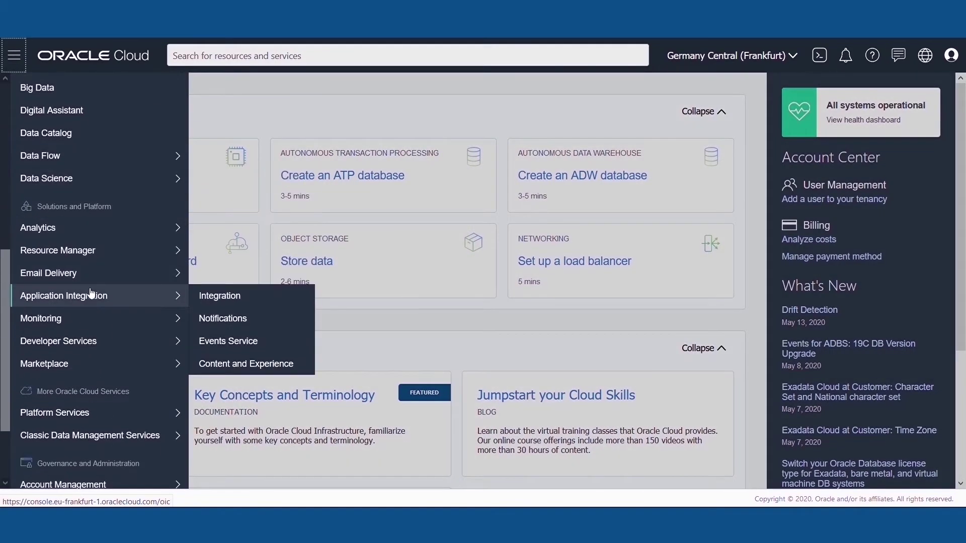
scroll(90, 292, down, 3)
click(214, 420)
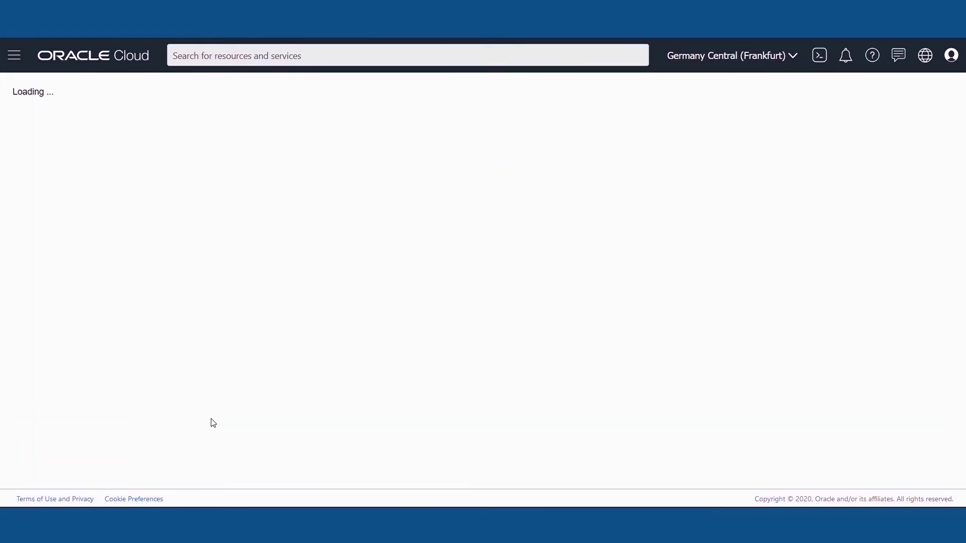
- Create policy datascientists-manage-network-access in verticeanalytics with the data-science-family statement
click(170, 398)
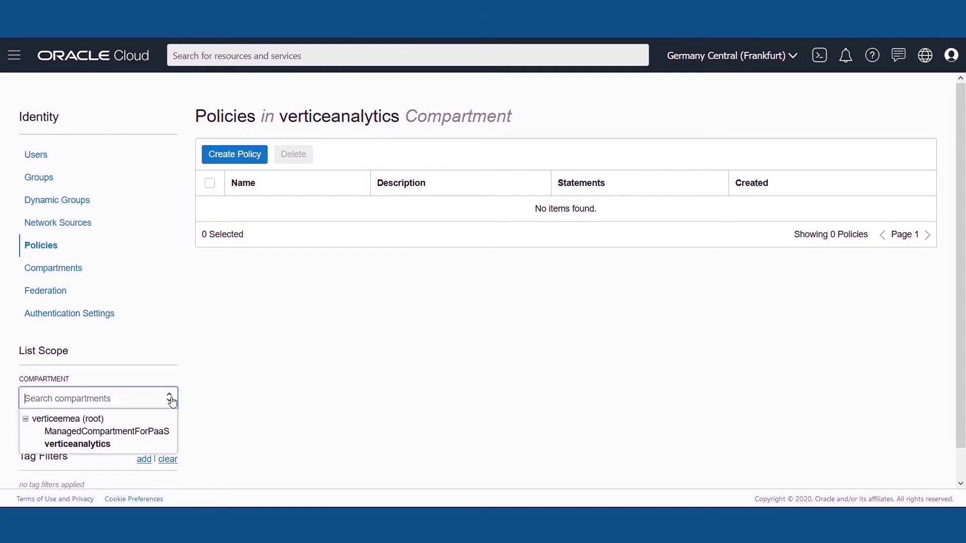
click(161, 447)
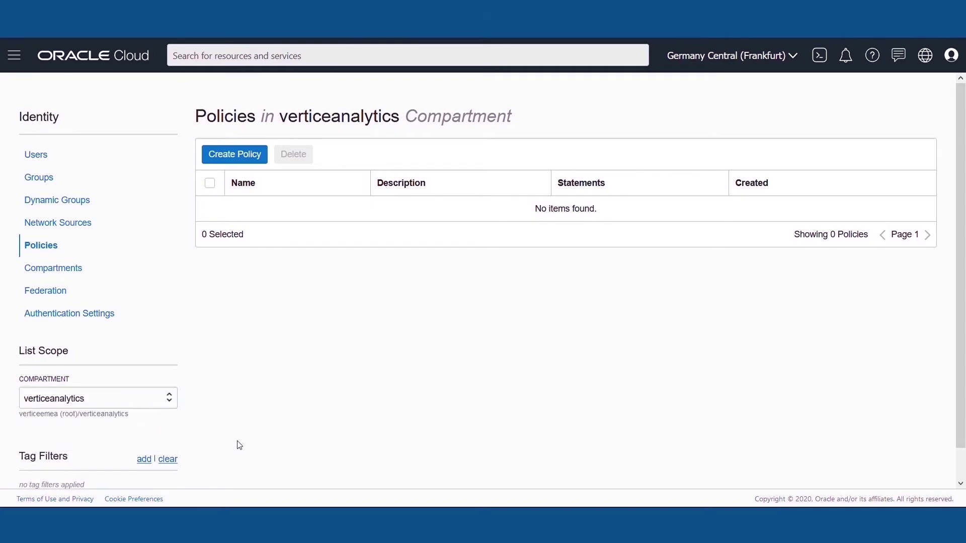
click(231, 152)
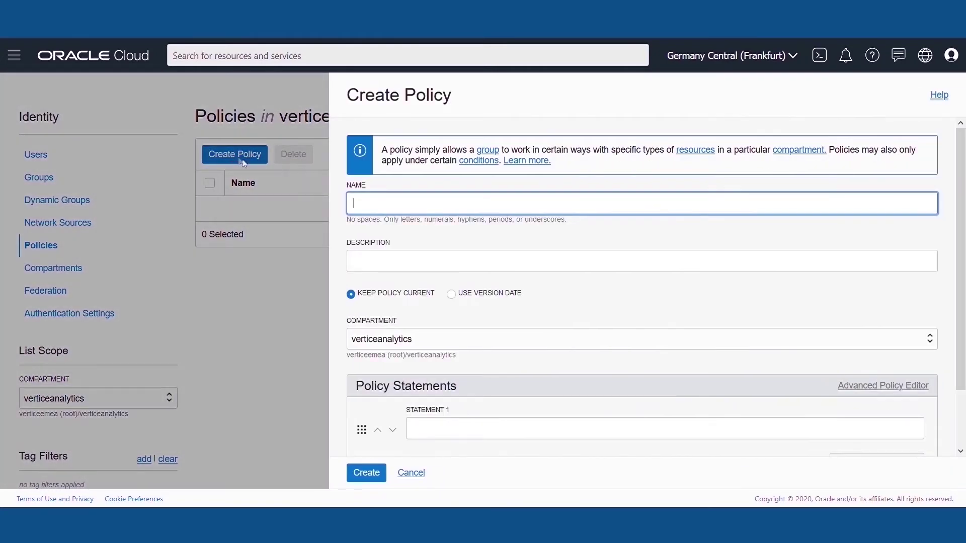
text(datascientists-manage-network-access)
click(366, 473)
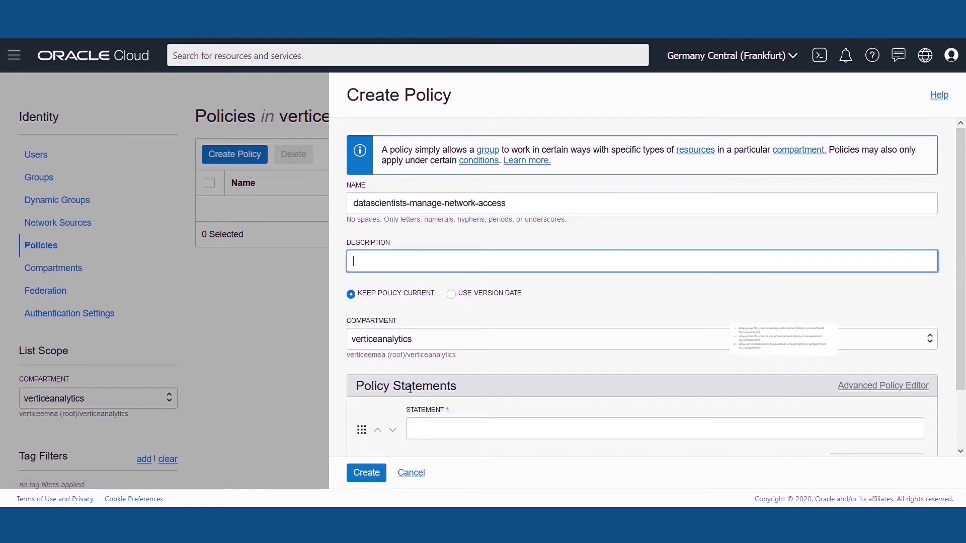
click(470, 368)
key(ctrl+v)
click(362, 195)
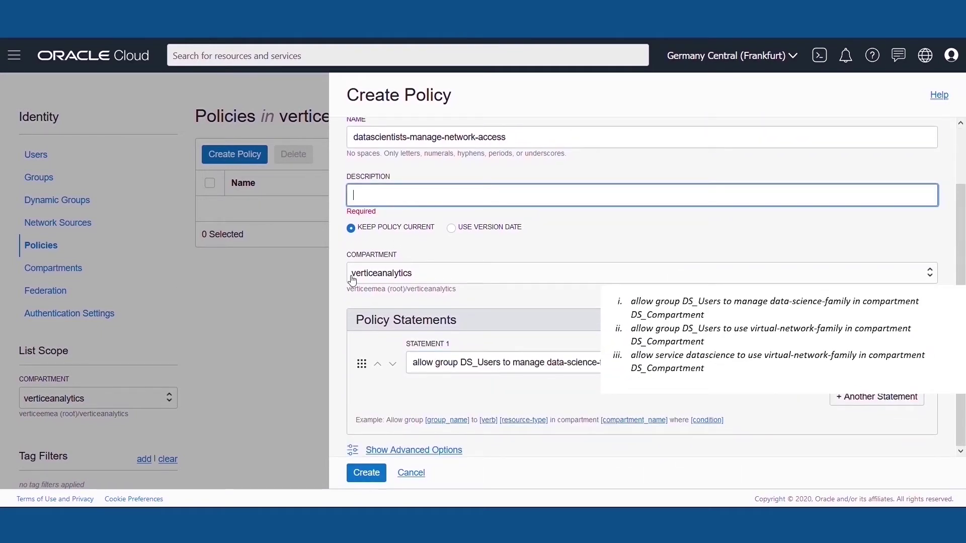
text(DS User Group Network Access)
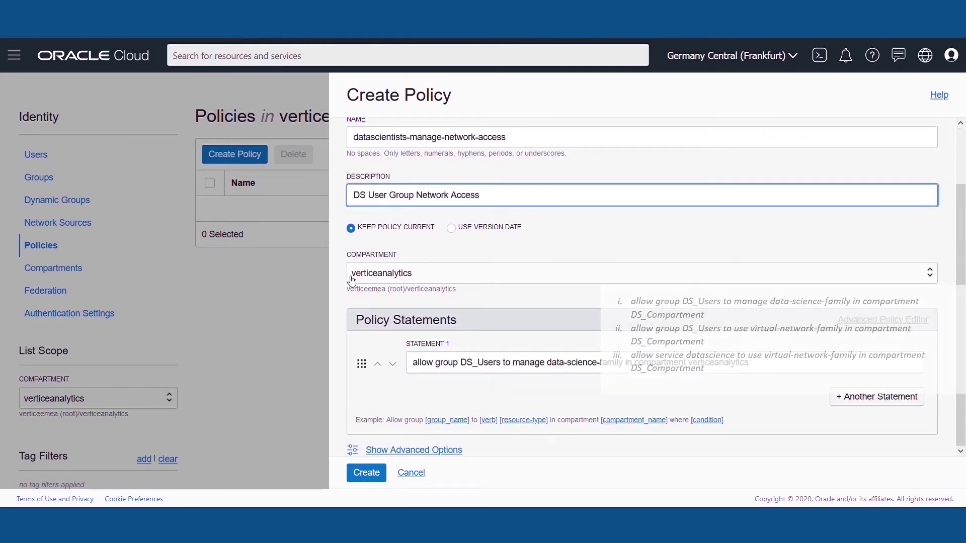
click(366, 473)
- Fill in policy datascience-service-network-access letting DS_Users use virtual-network-family
click(231, 154)
text(datascience-service-network-access)
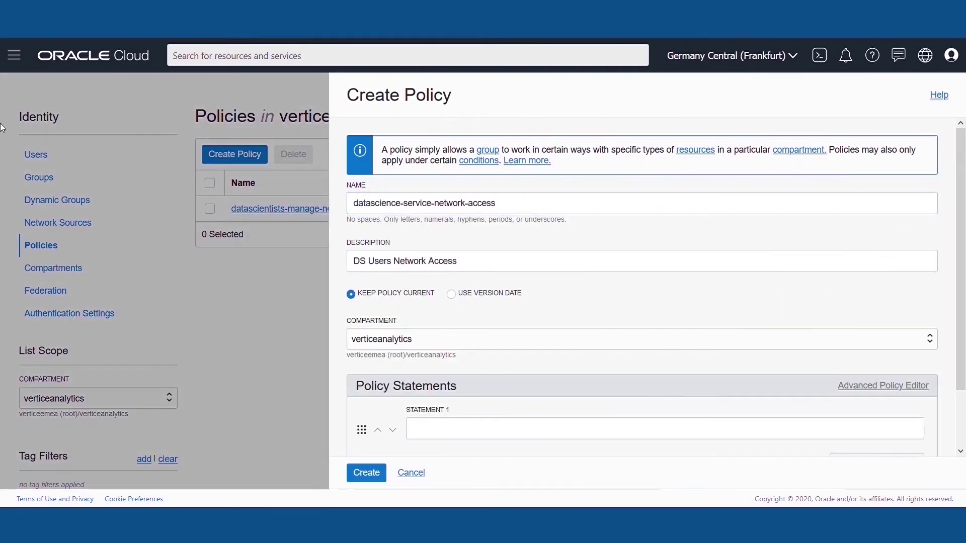
key(Tab)
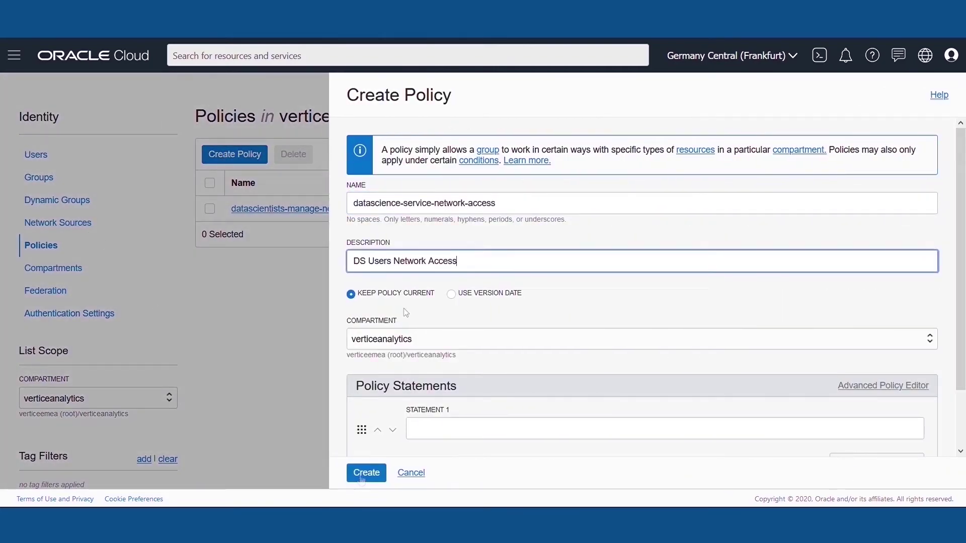
click(454, 429)
text(allow group DS_Users to use virtual-network-family in compartment verticeanalytics)
scroll(448, 464, down, 2)
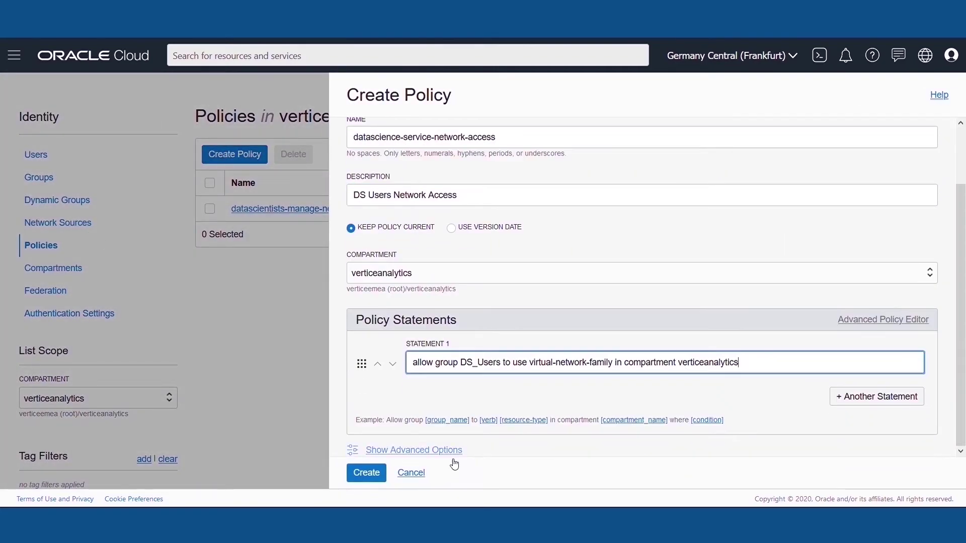
- Save the datascience-service-network-access policy and go to Data Science Projects
click(383, 474)
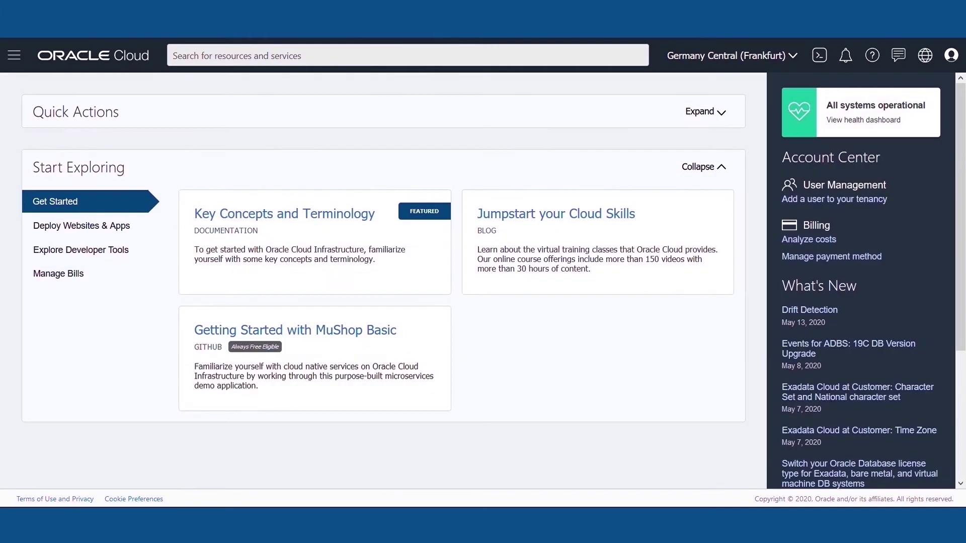
click(14, 57)
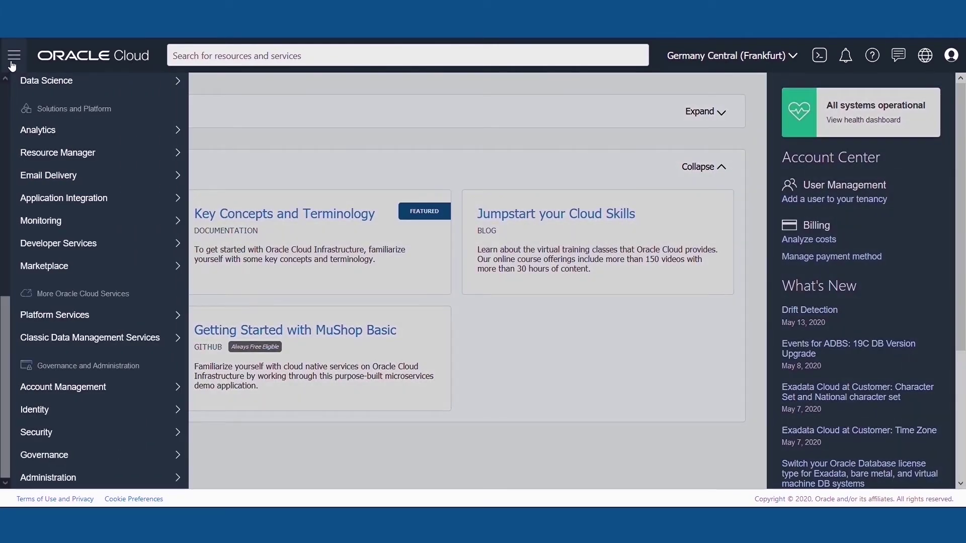
mouse_move(54, 315)
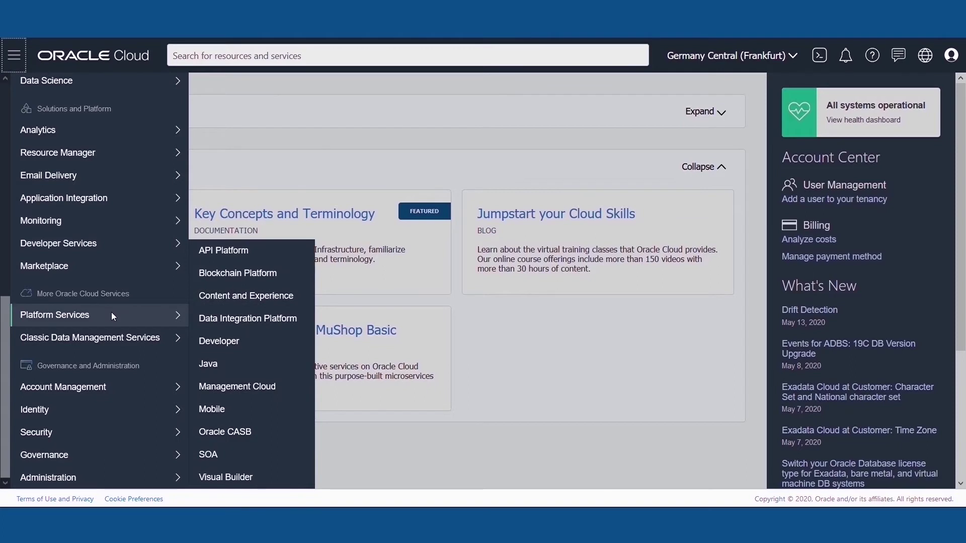
scroll(120, 347, up, 1)
scroll(120, 323, up, 3)
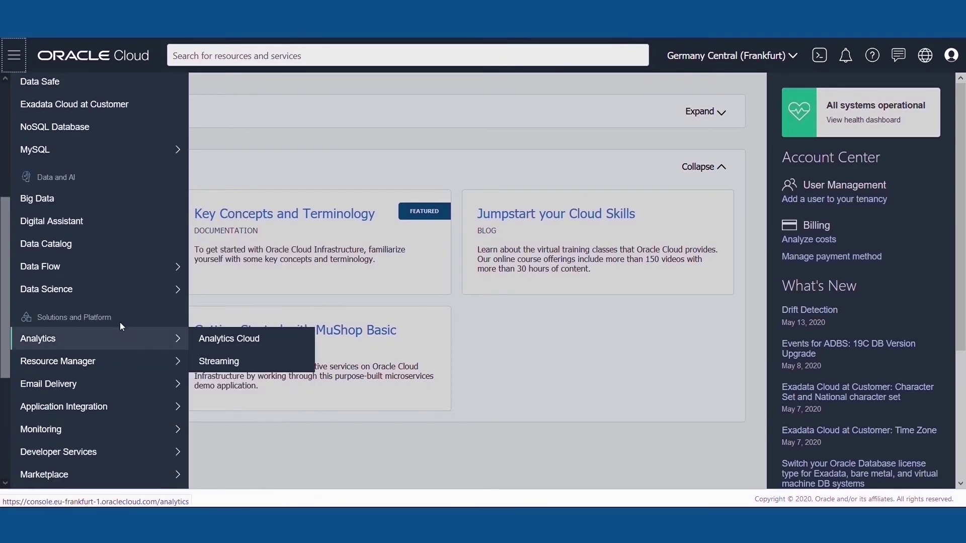
mouse_move(46, 289)
click(202, 287)
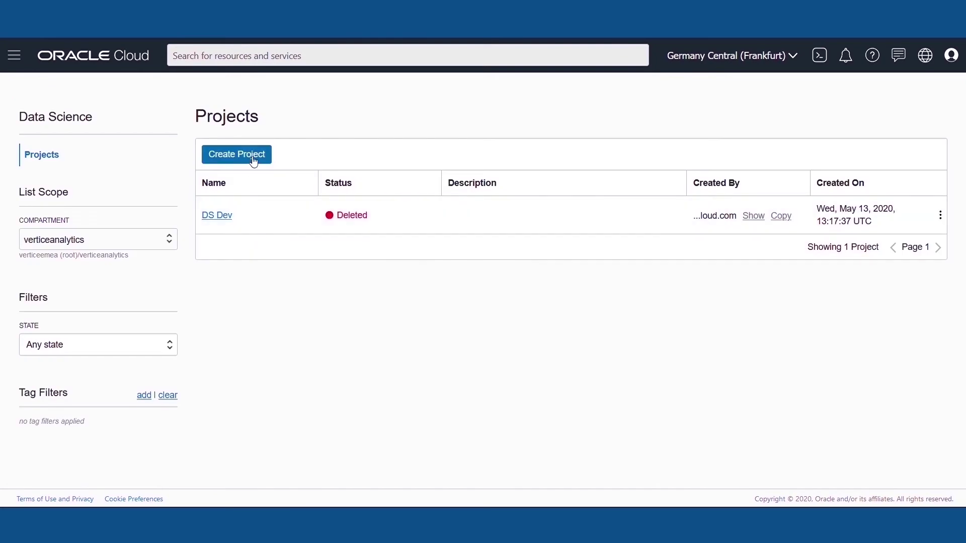
- Create project 'Data Science Development' in the verticeanalytics compartment
click(254, 160)
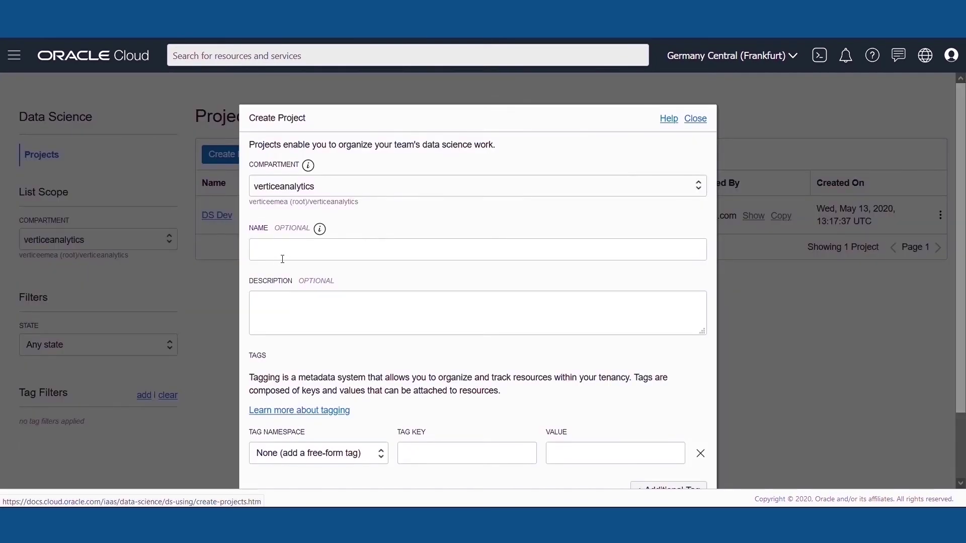
click(292, 188)
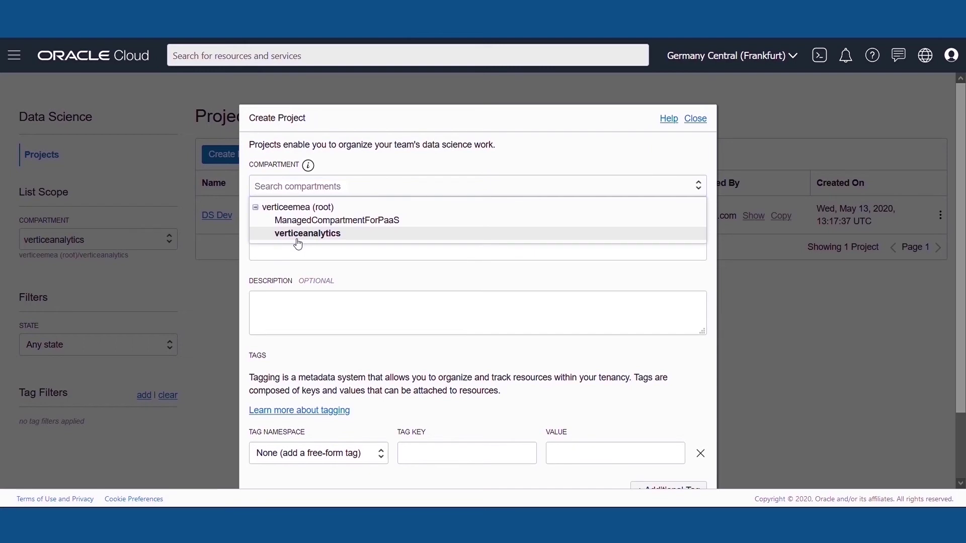
click(332, 234)
click(354, 256)
text(Data Science Development)
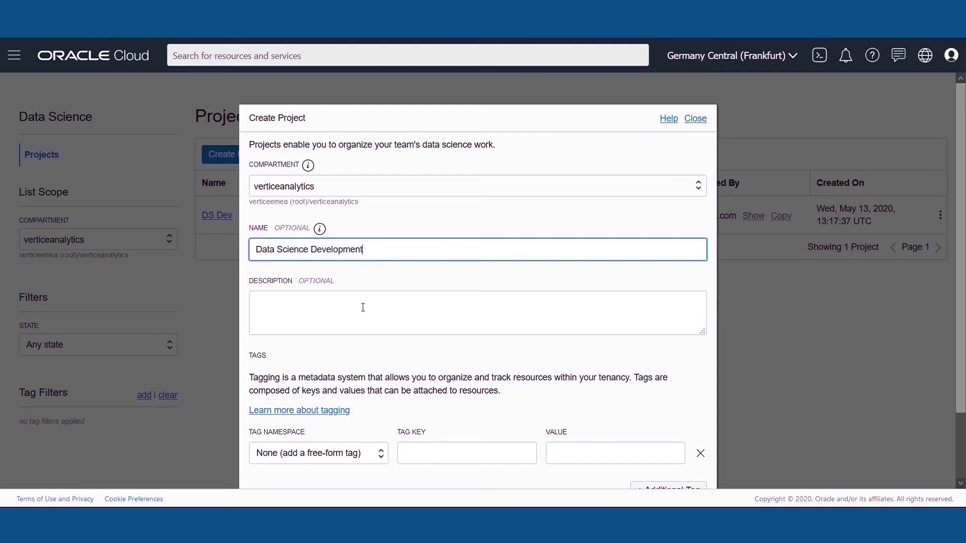
click(362, 307)
scroll(362, 307, down, 2)
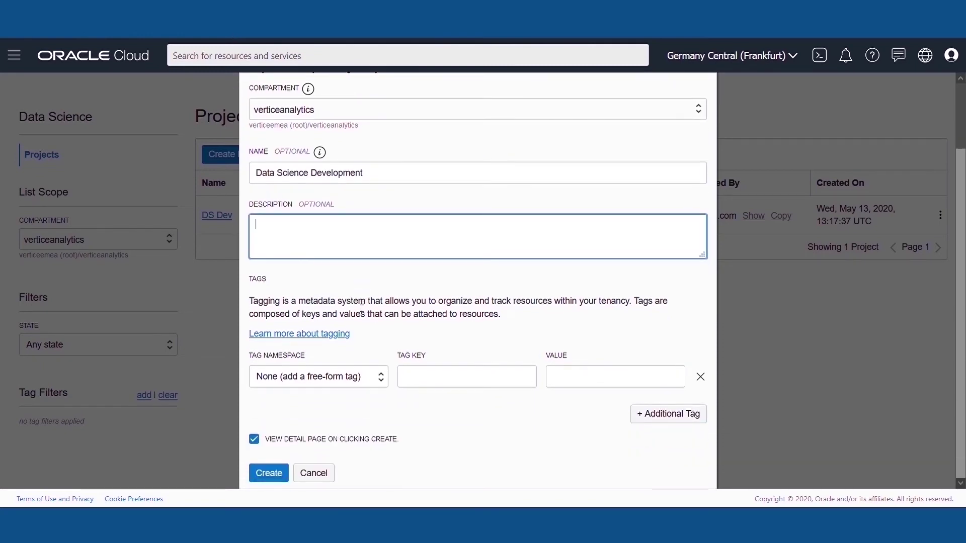
scroll(363, 308, up, 2)
scroll(362, 307, down, 2)
scroll(362, 307, down, 1)
click(271, 474)
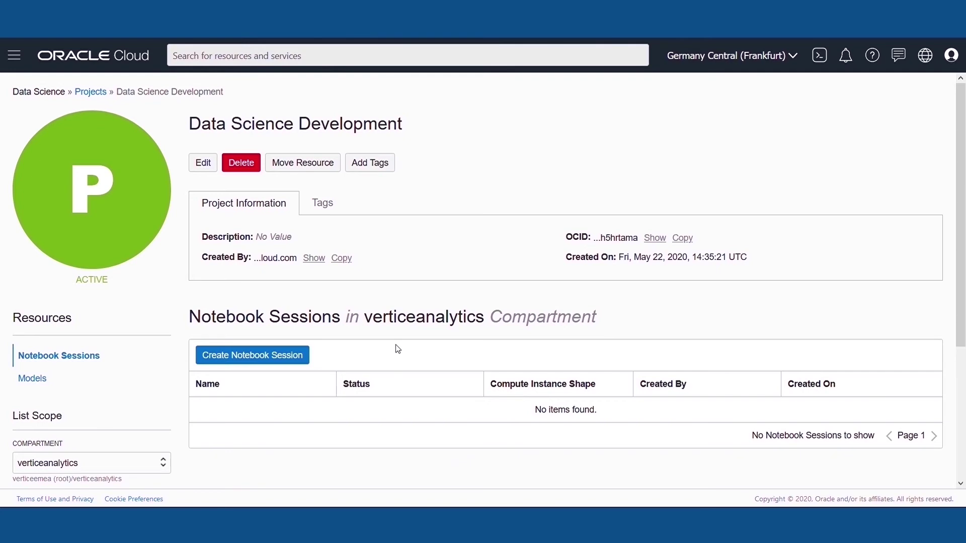
scroll(422, 295, down, 1)
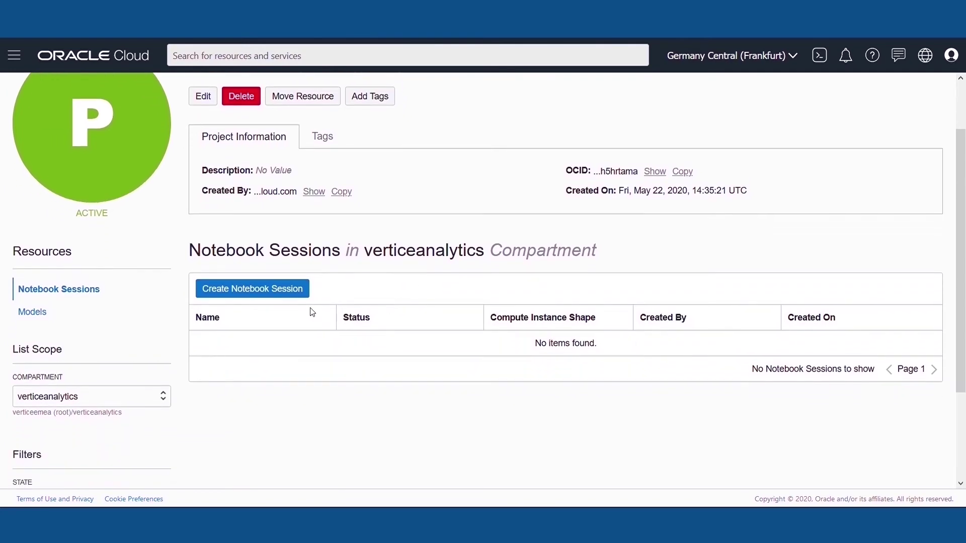
- Start a notebook session named Data Science Dev on the VM.Standard.E2.2 shape
click(302, 292)
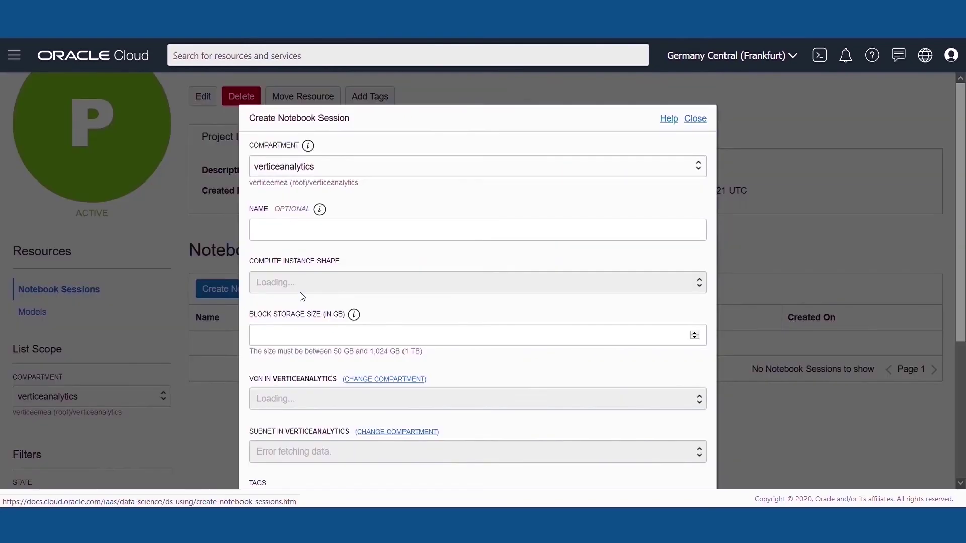
click(315, 239)
text(Data Science Dev)
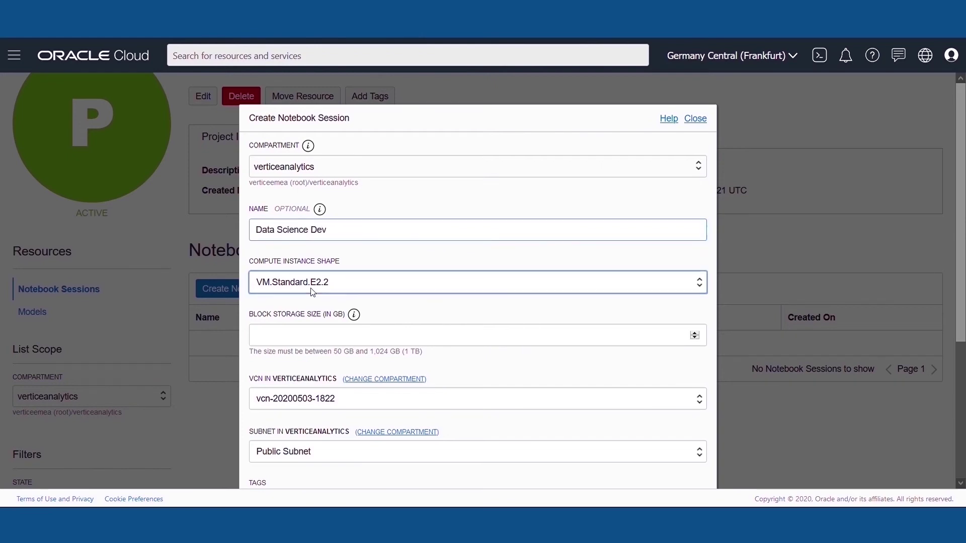
key(Tab)
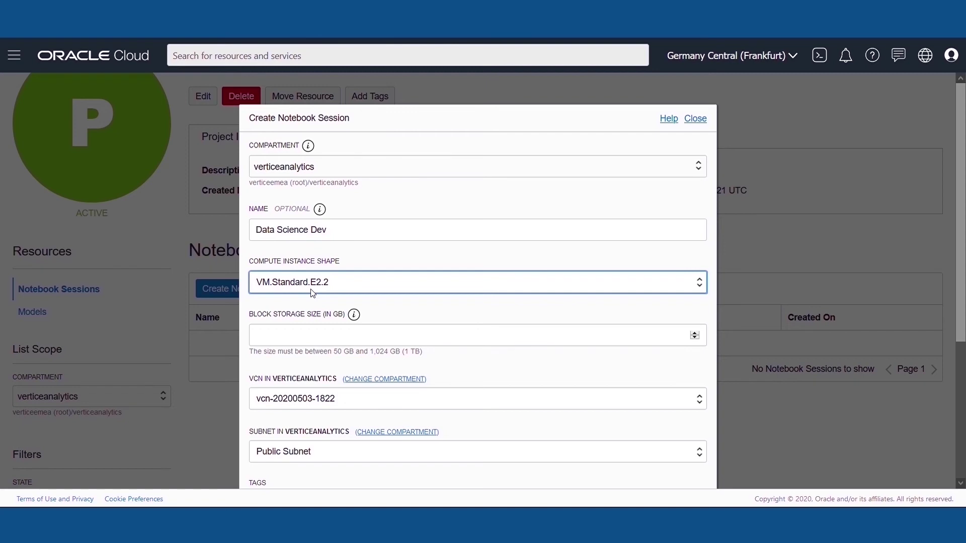
key(Tab)
text(50)
scroll(317, 302, down, 3)
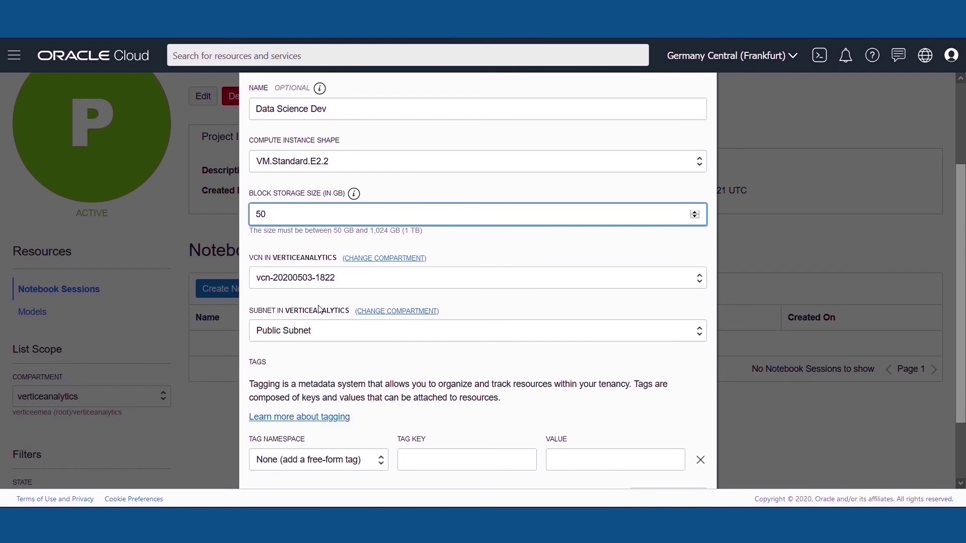
scroll(320, 313, down, 2)
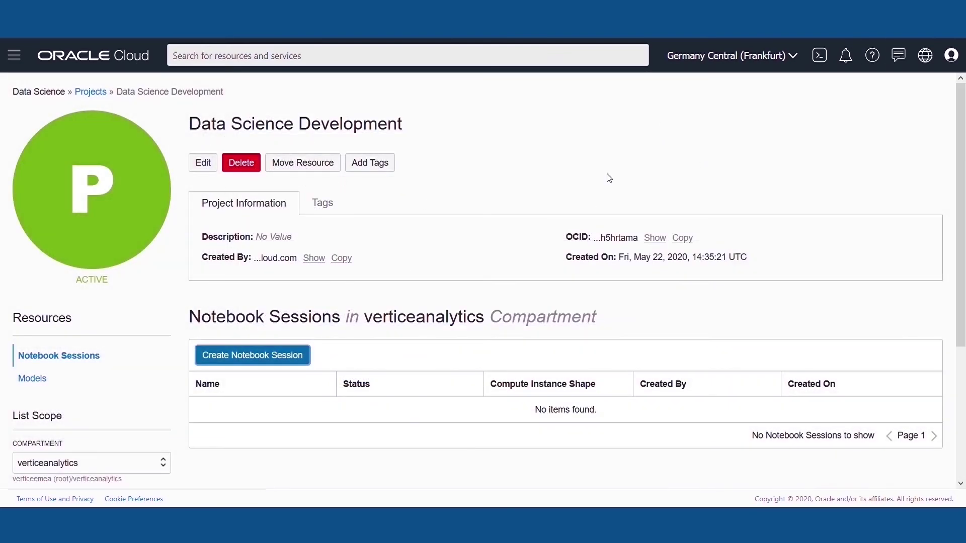
scroll(609, 178, down, 1)
- Create notebook session Data Science Dev with 50 GB block storage and open it
click(252, 288)
click(367, 230)
text(Data Science)
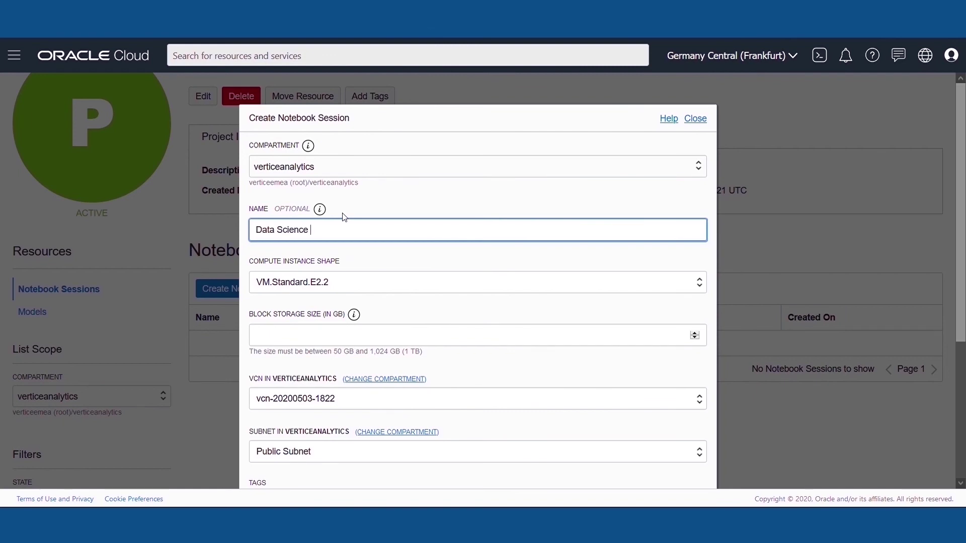
text( Dev)
key(Tab)
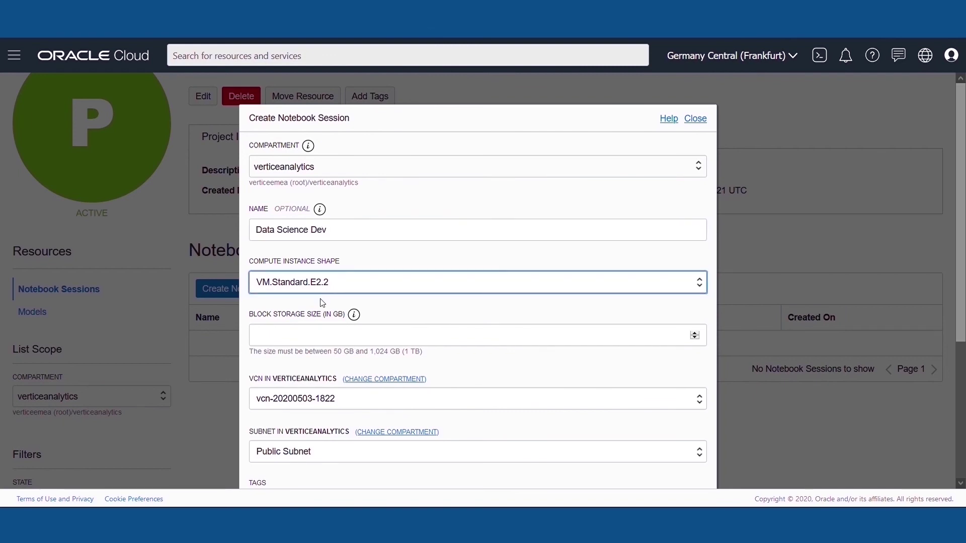
click(337, 334)
text(50)
scroll(337, 334, down, 1)
scroll(337, 325, down, 2)
key(BackSpace)
key(BackSpace)
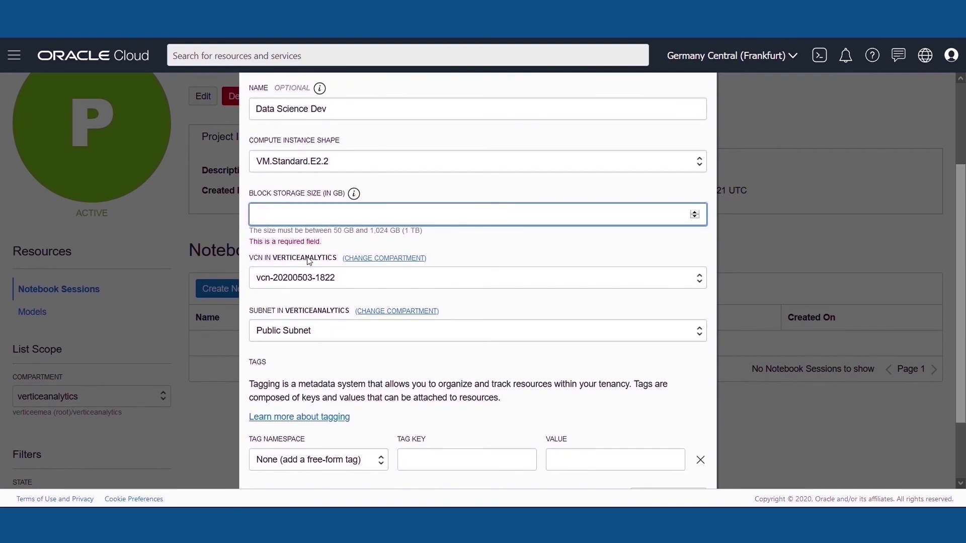
text(50)
scroll(308, 262, down, 1)
scroll(308, 242, down, 2)
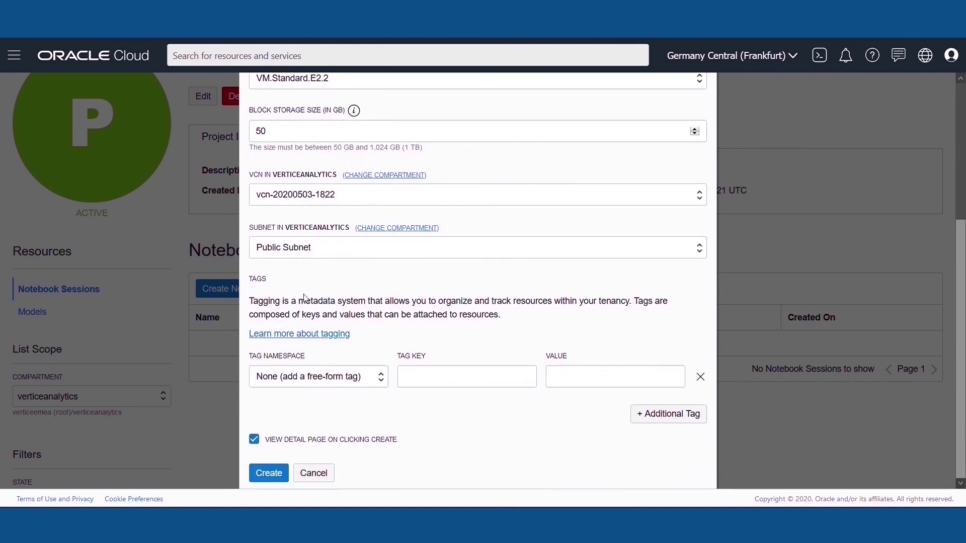
click(284, 473)
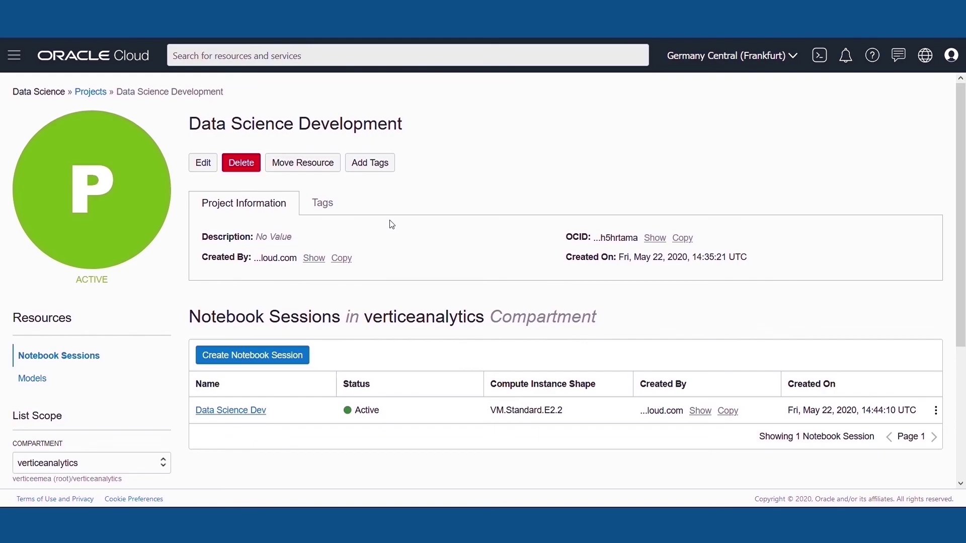
click(261, 410)
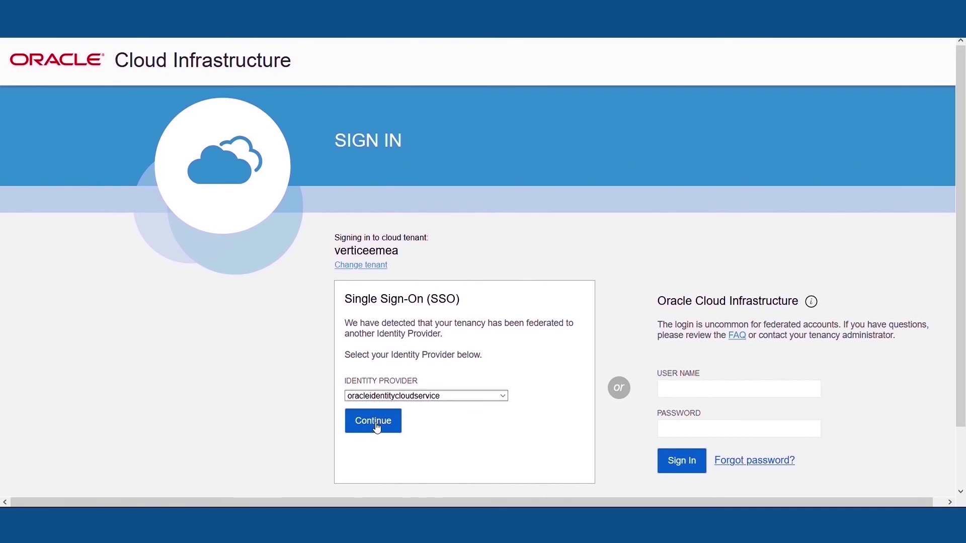
- Continue through single sign-on to launch the Data Science Dev notebook environment
click(374, 421)
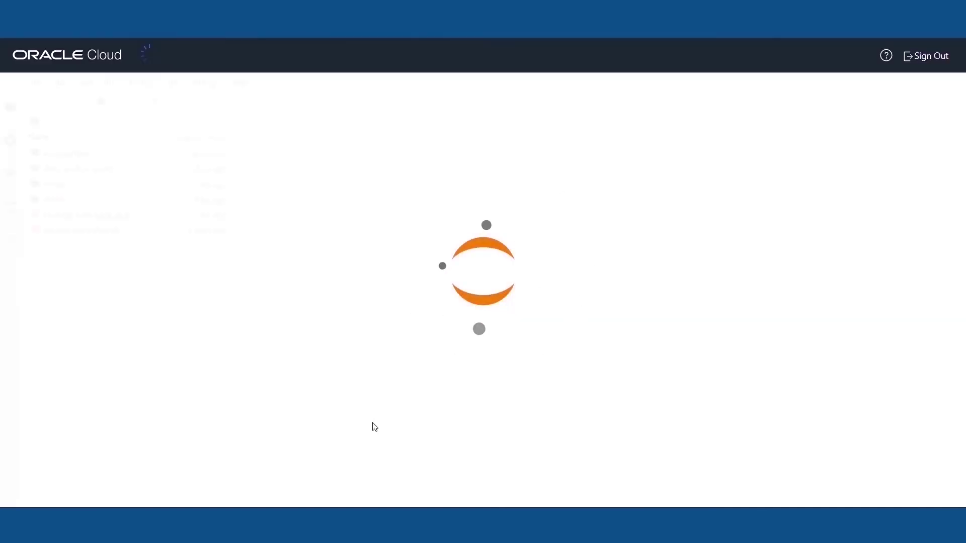